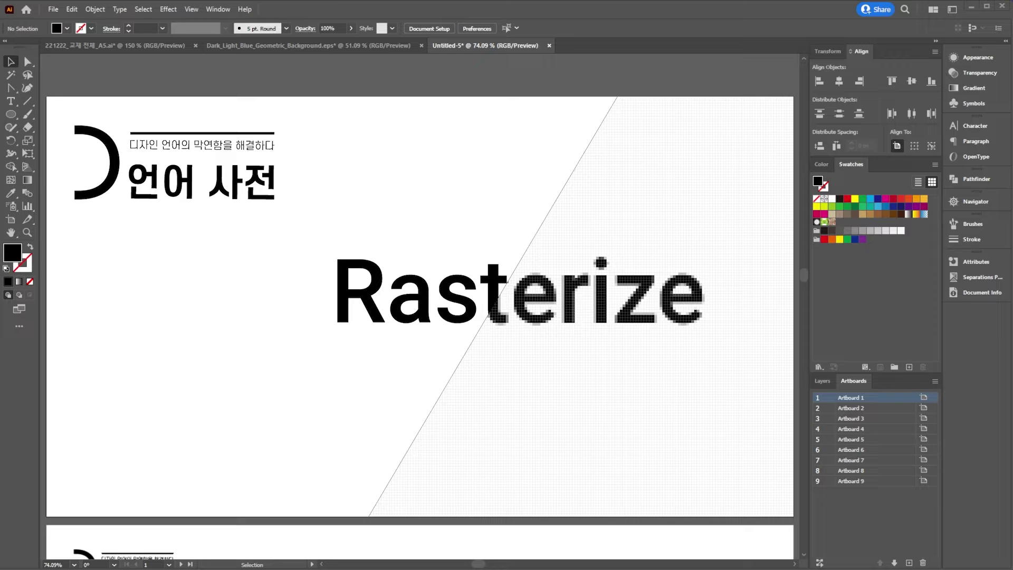
On Artboard 8, handwrite "Raster" beside the Rasterize heading with the Paintbrush and draw arrows pointing to the drop-shadow and blurred logos.
left_click(833, 409)
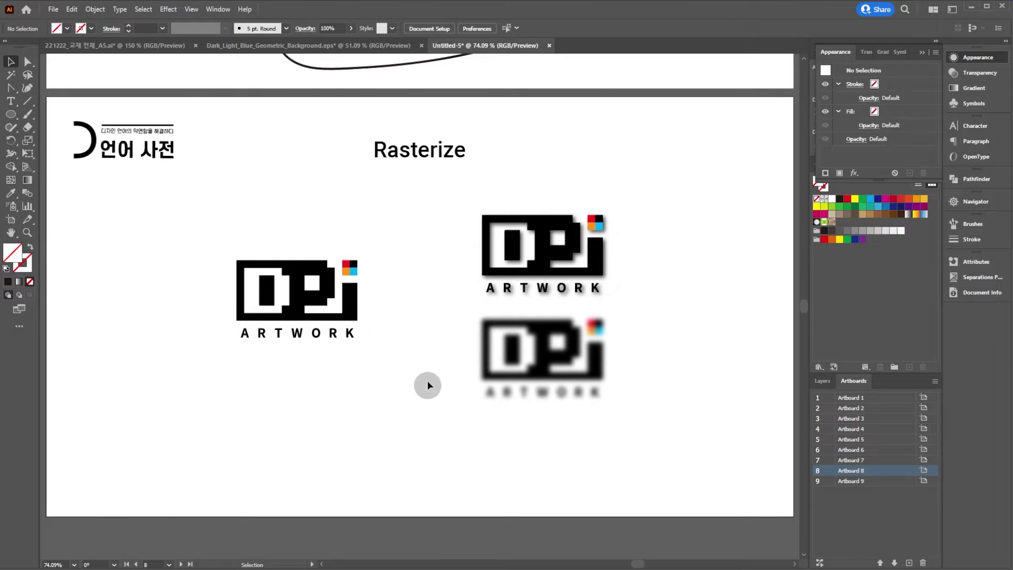
key("b")
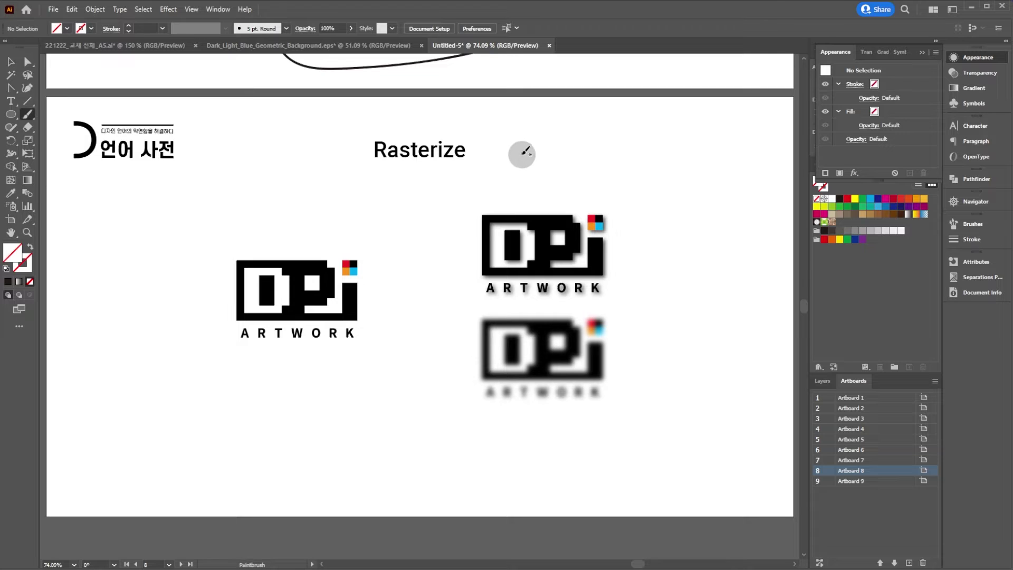
left_click_drag(529, 162, 643, 158)
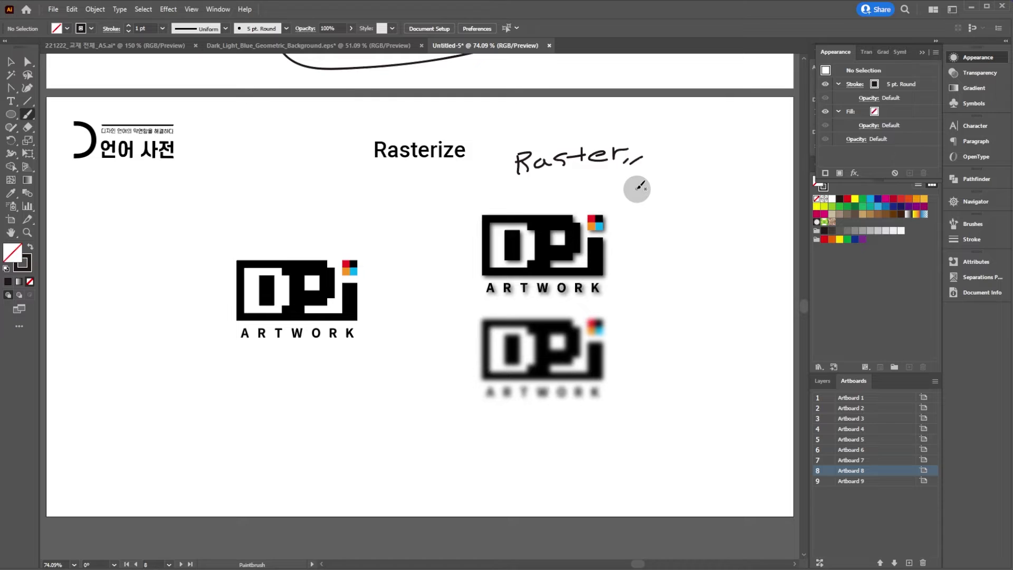
mouse_move(644, 201)
left_mouse_down()
mouse_move(626, 207)
mouse_move(644, 212)
left_mouse_up()
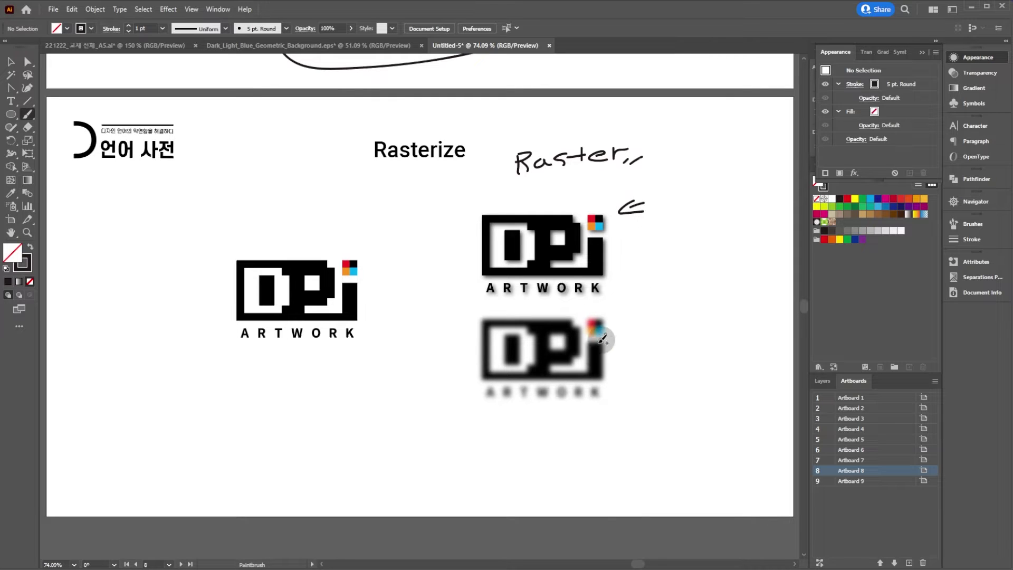
mouse_move(650, 299)
left_mouse_down()
mouse_move(624, 316)
mouse_move(644, 312)
left_mouse_up()
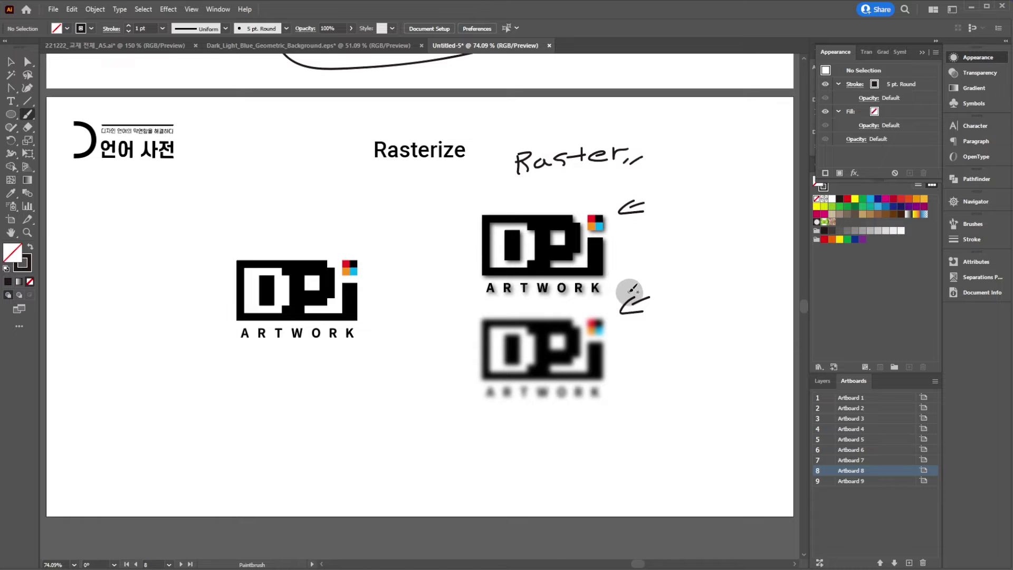
key("v")
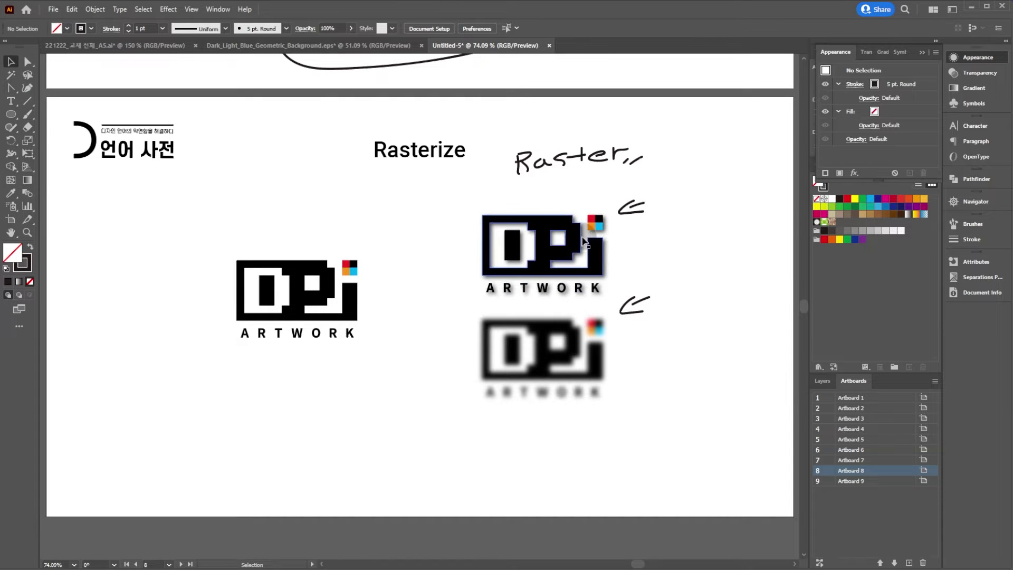
Underline the Rasterize heading with the Paintbrush and handwrite "expan" with an equals mark above the drop-shadow logo.
left_click(563, 257)
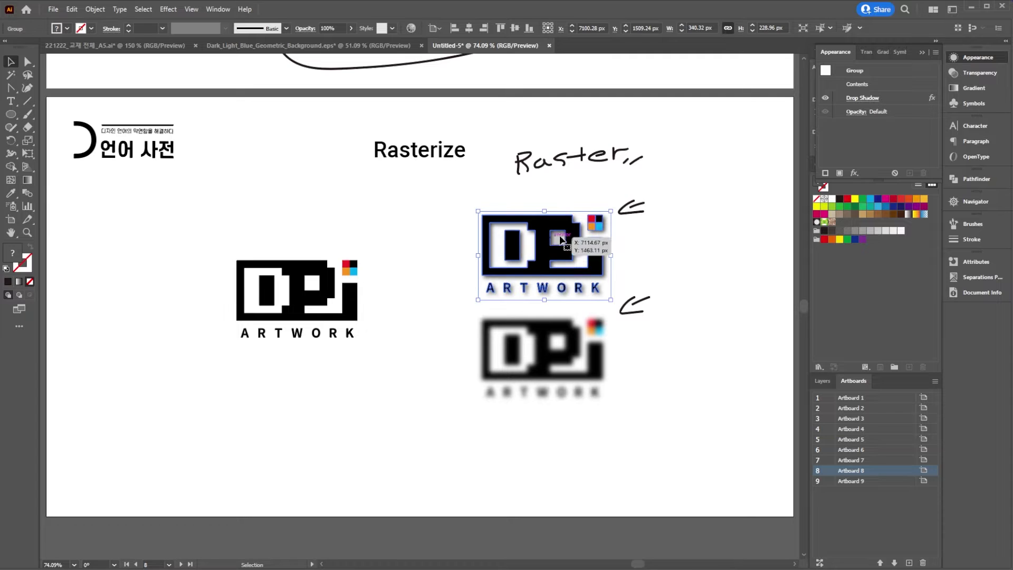
key("b")
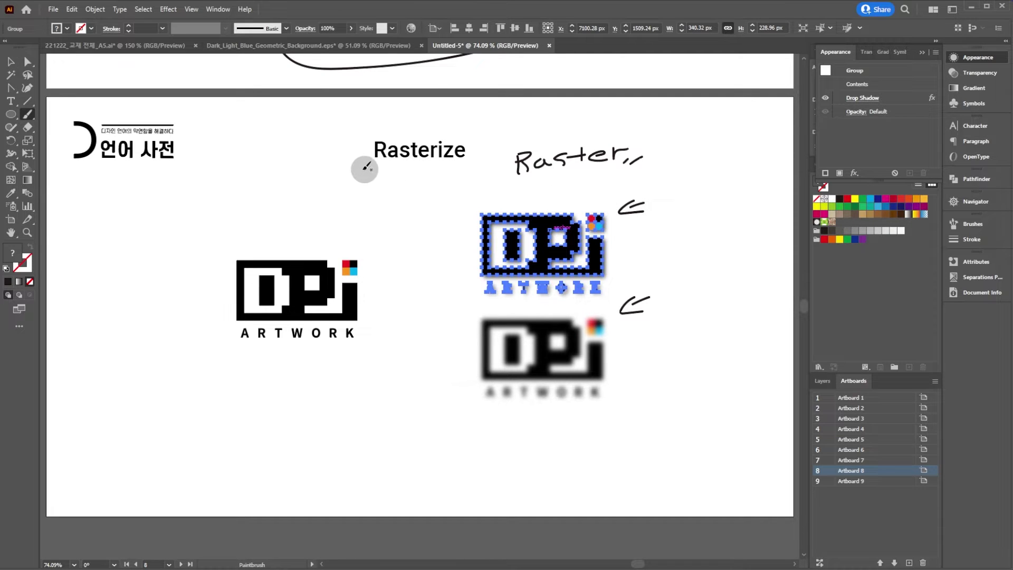
left_click_drag(359, 172, 470, 175)
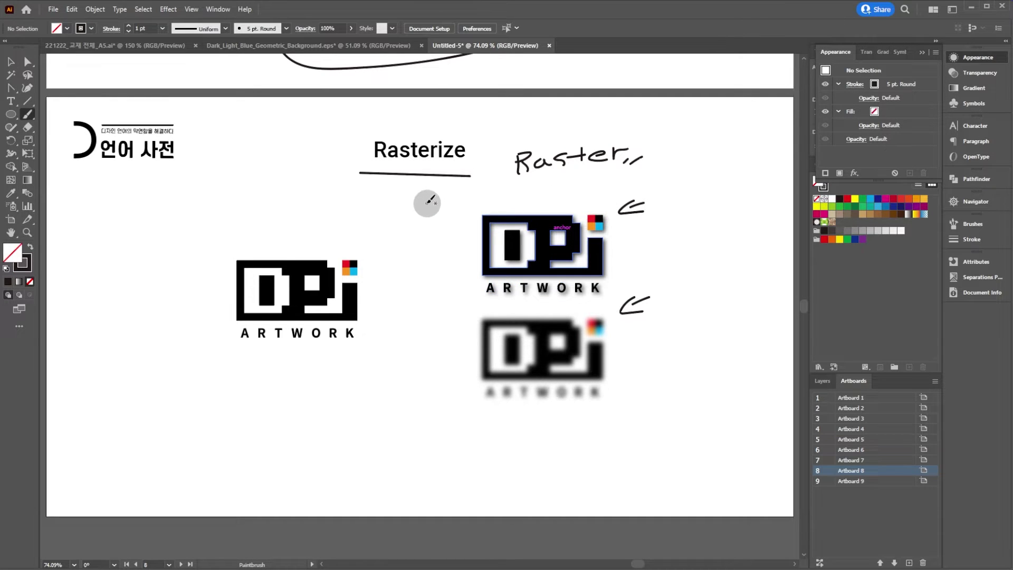
mouse_move(415, 205)
left_mouse_down()
mouse_move(445, 197)
mouse_move(485, 201)
mouse_move(523, 195)
left_mouse_up()
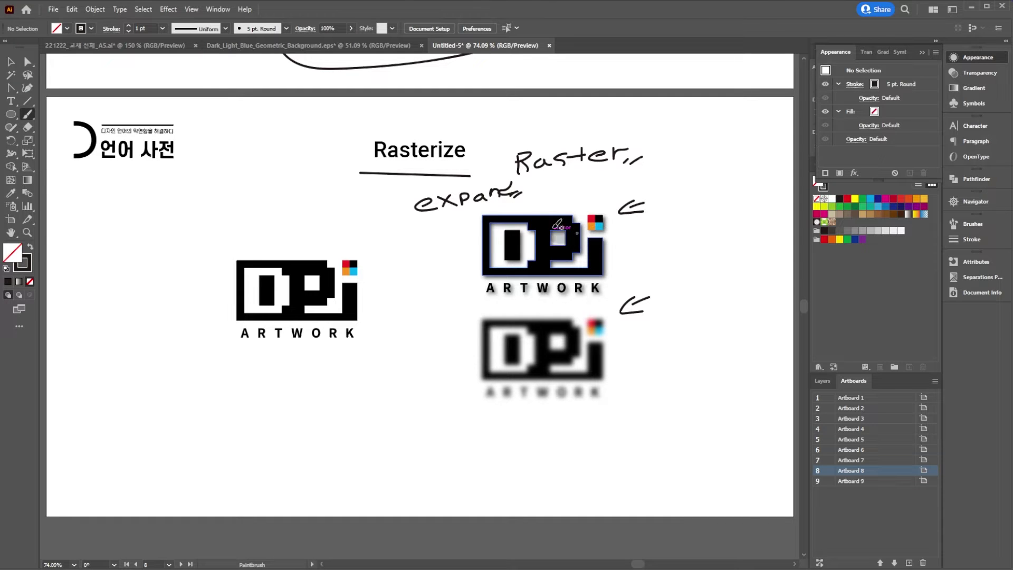
left_click_drag(528, 181, 536, 191)
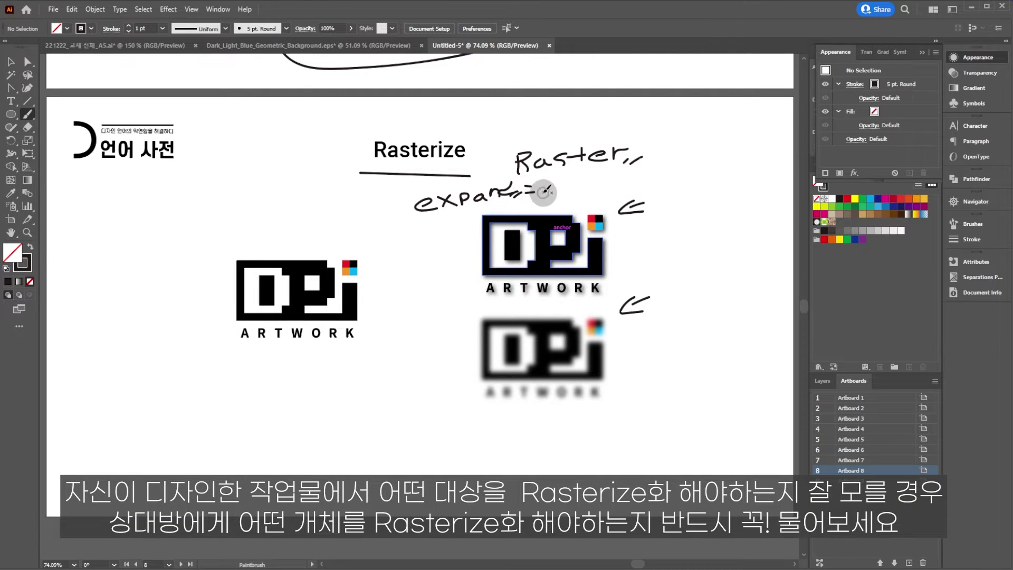
Expand the appearance of the drop-shadow DPi logo.
key("v")
left_click(566, 219)
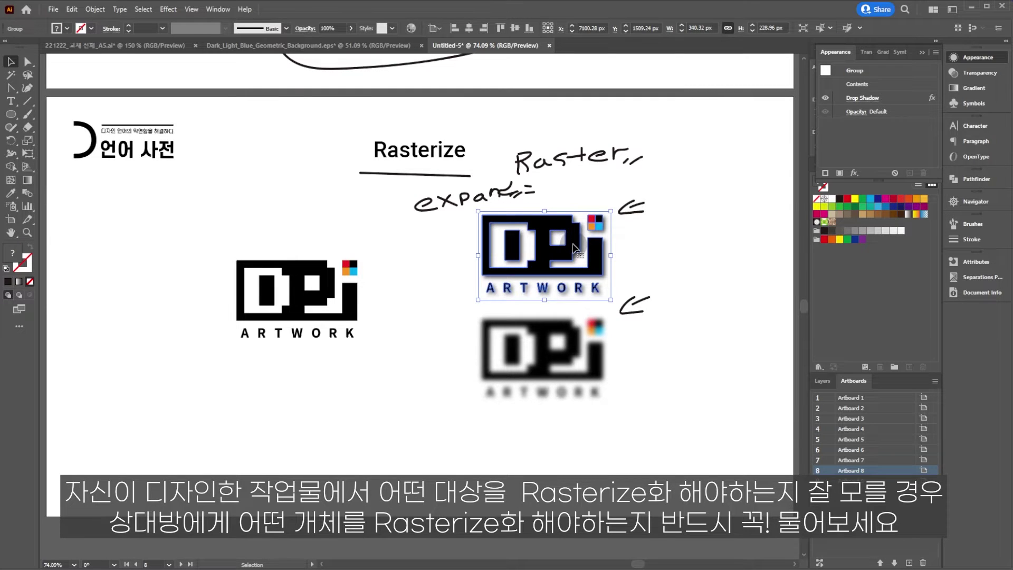
left_click(98, 12)
left_click(155, 151)
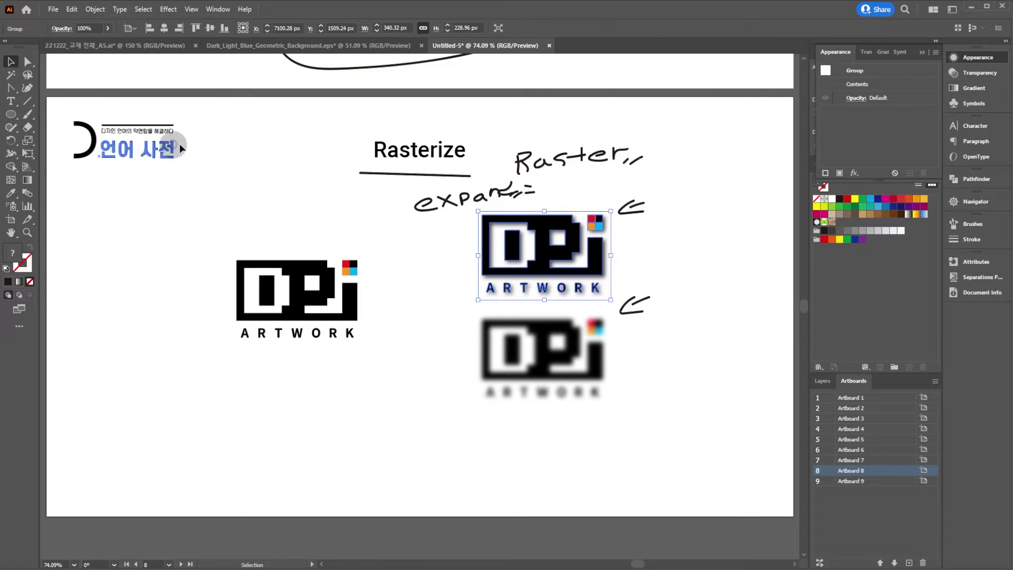
Ungroup the expanded logo, move its artwork off the shadow image, and undo the separation.
right_click(563, 265)
left_click(601, 357)
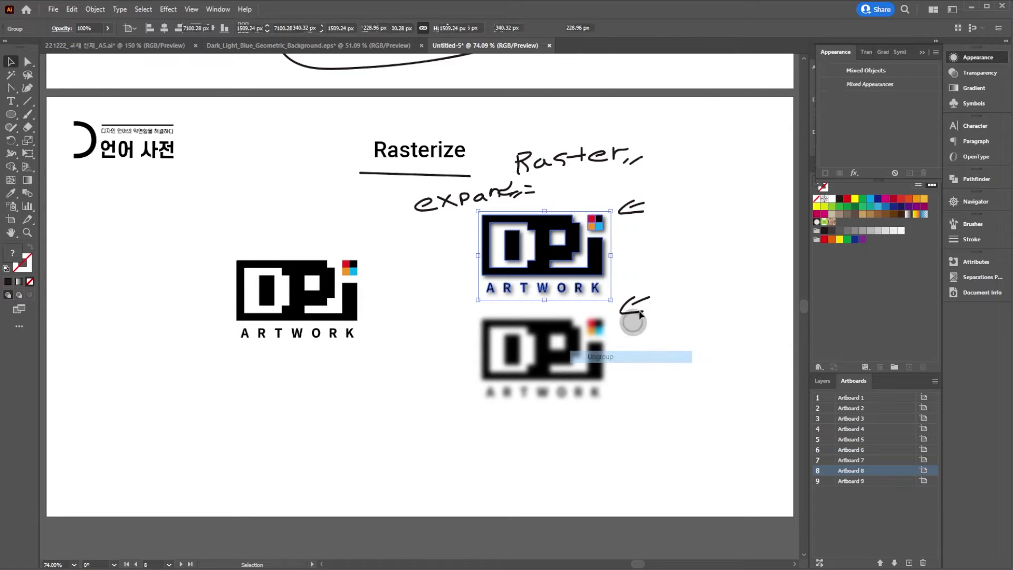
left_click_drag(614, 264, 518, 250)
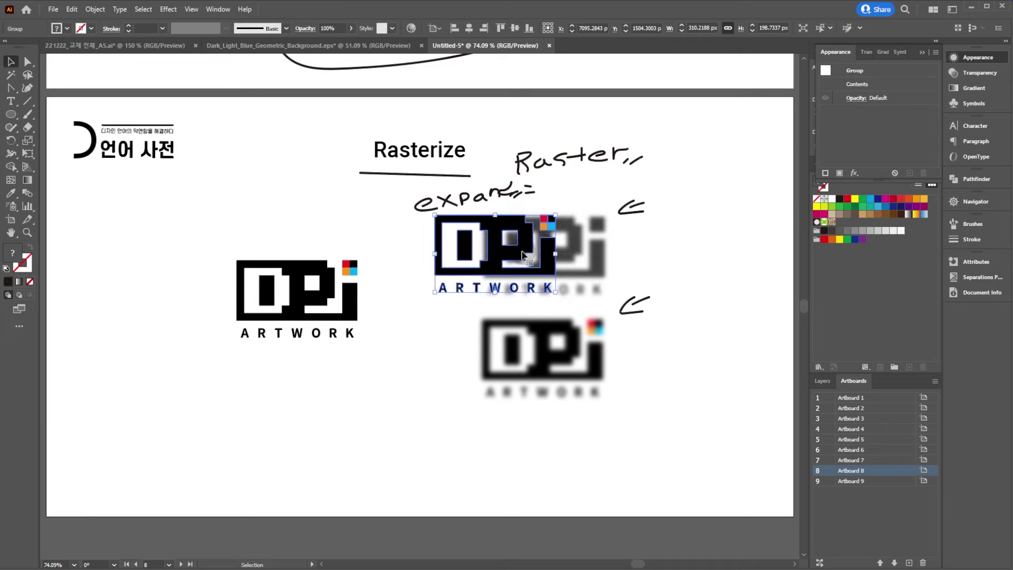
left_click(584, 238)
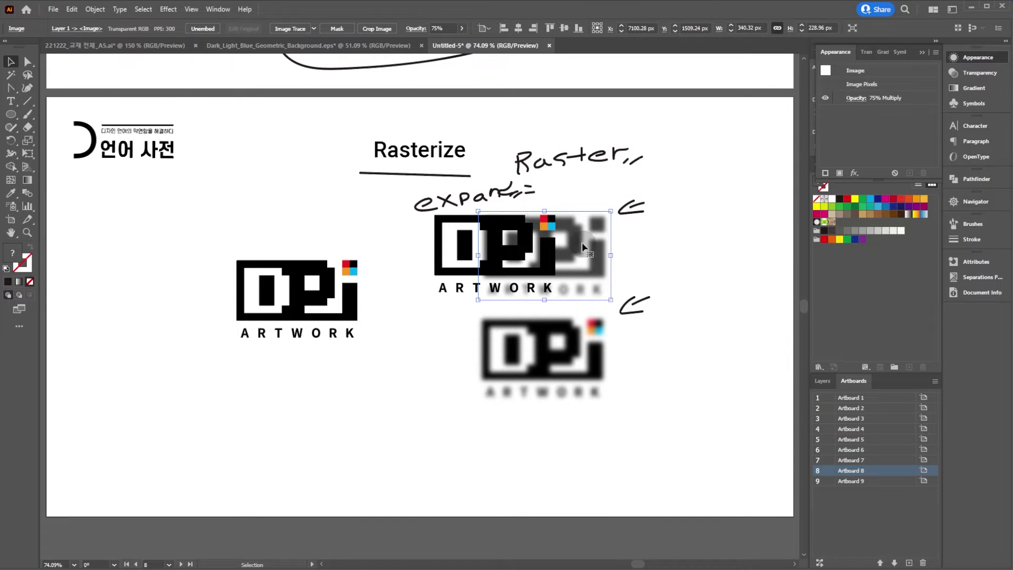
key("ctrl+z")
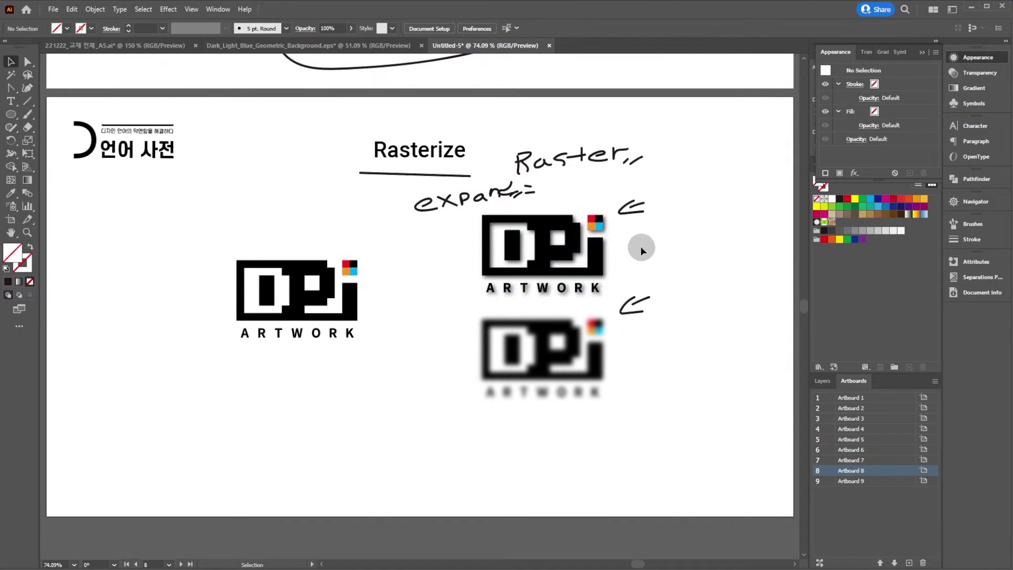
Expand the appearance of the Gaussian-blurred logo and deselect it.
left_click(586, 364)
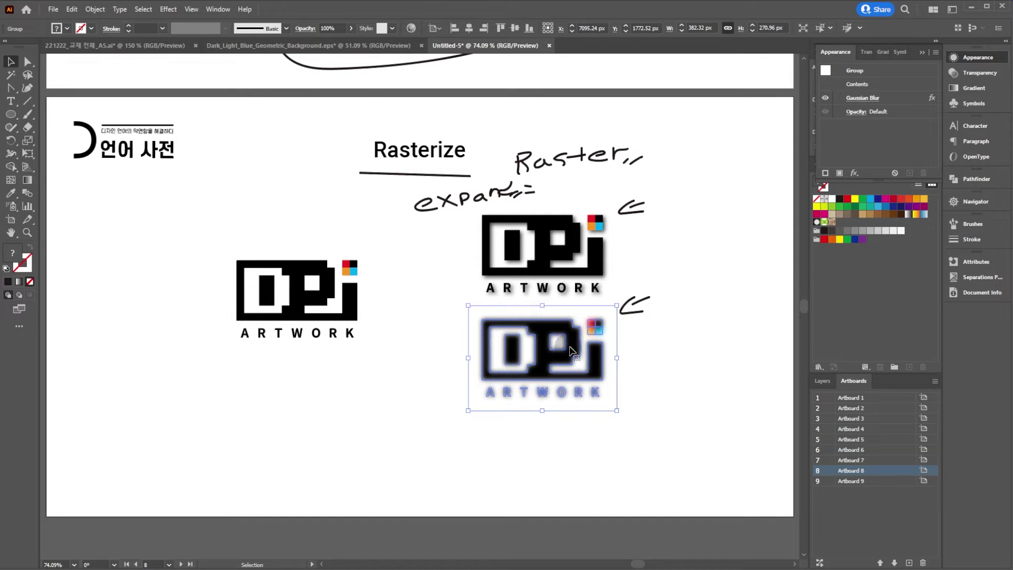
left_click(95, 9)
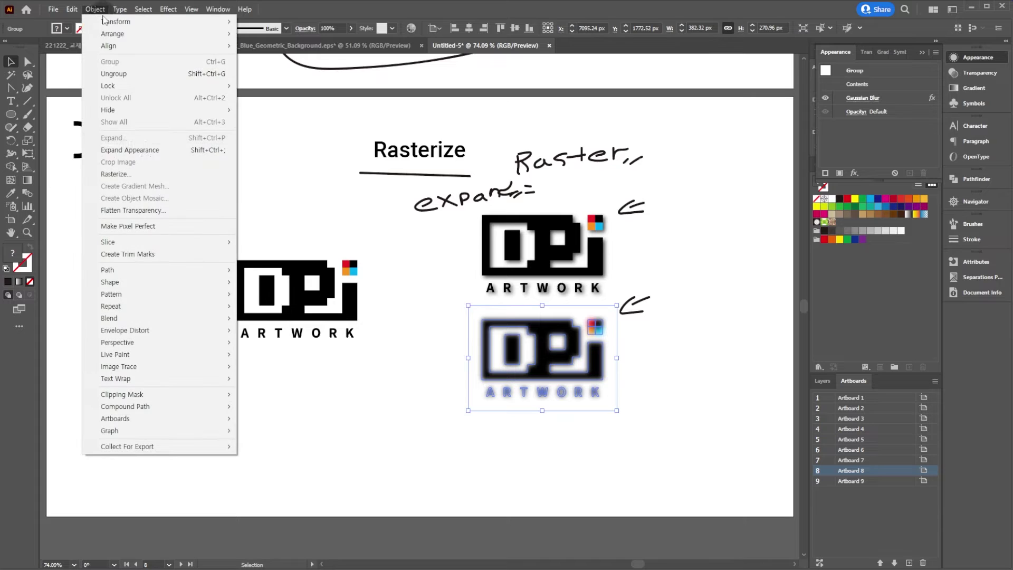
left_click(133, 150)
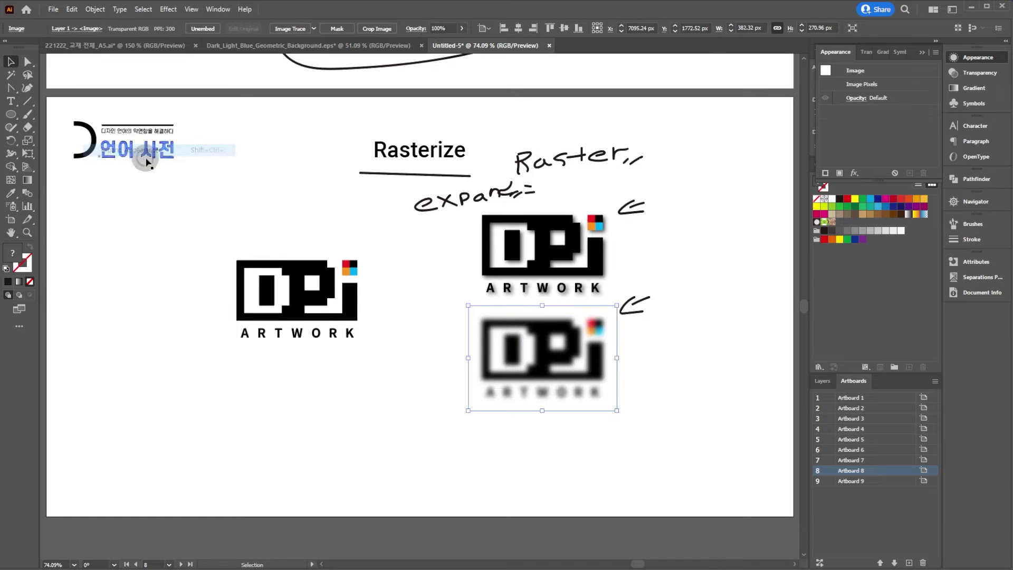
left_click(653, 360)
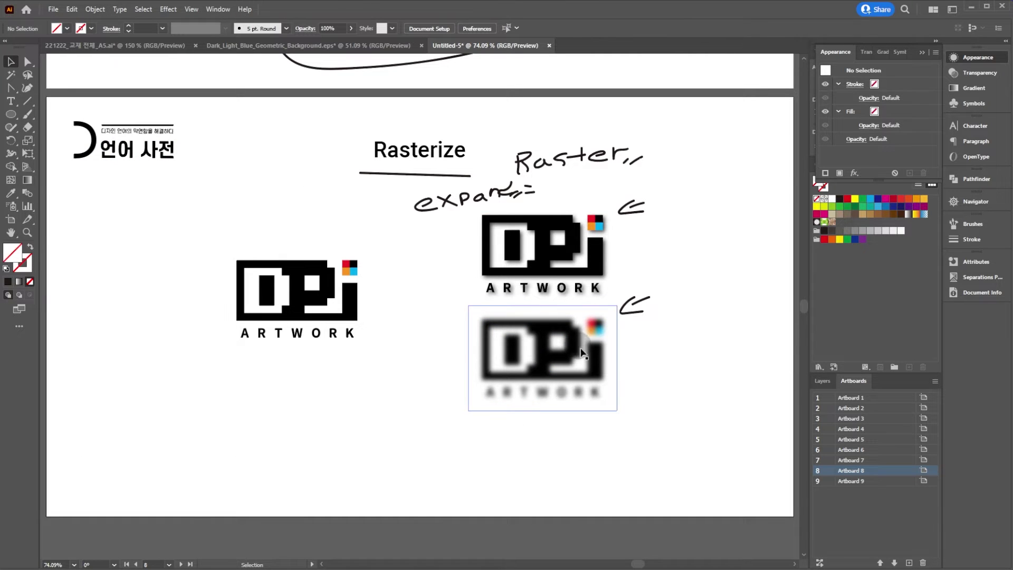
left_click(637, 336)
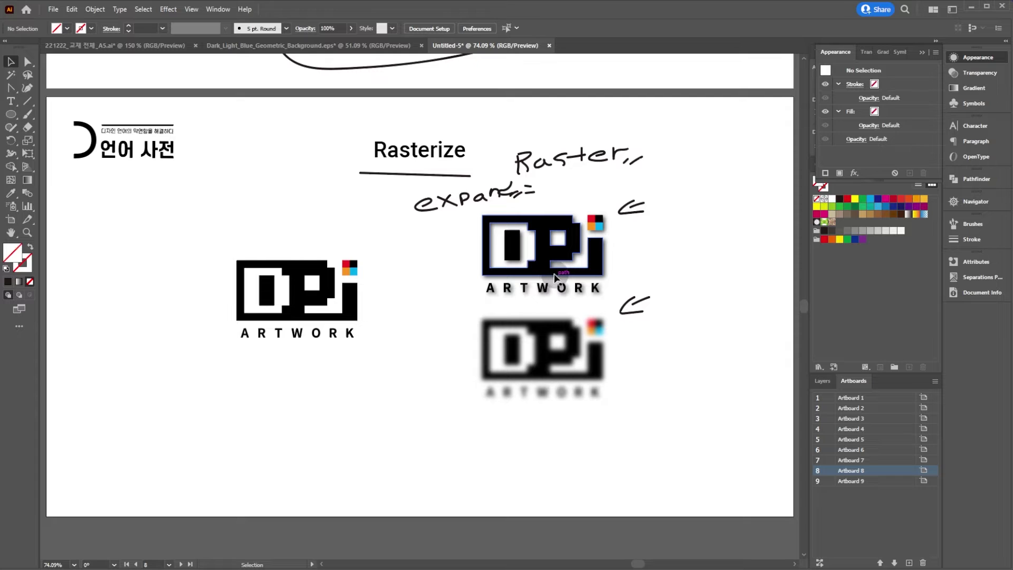
Underline the handwritten "expan" note with a Paintbrush stroke.
key("b")
left_click_drag(411, 221, 536, 201)
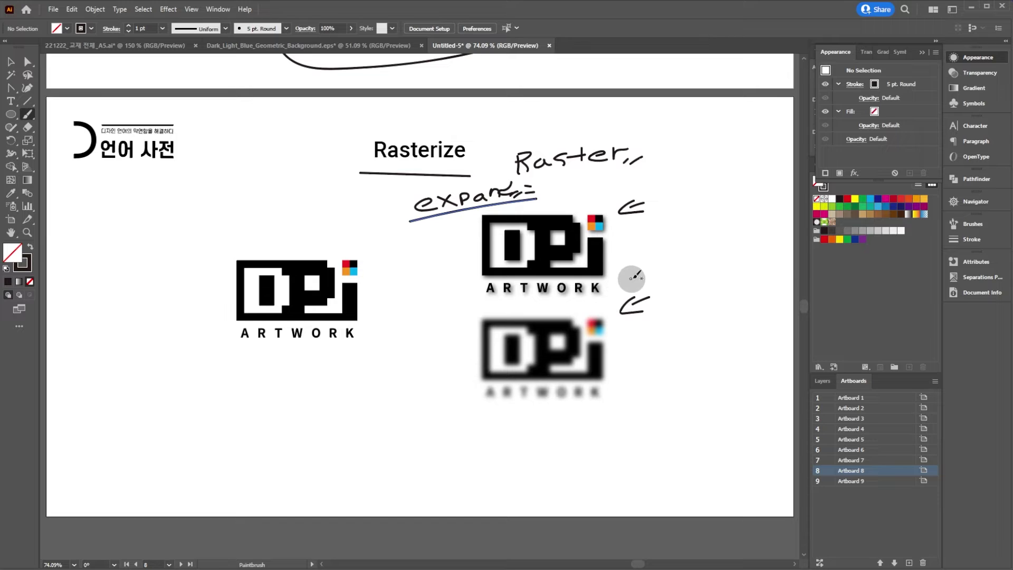
key("v")
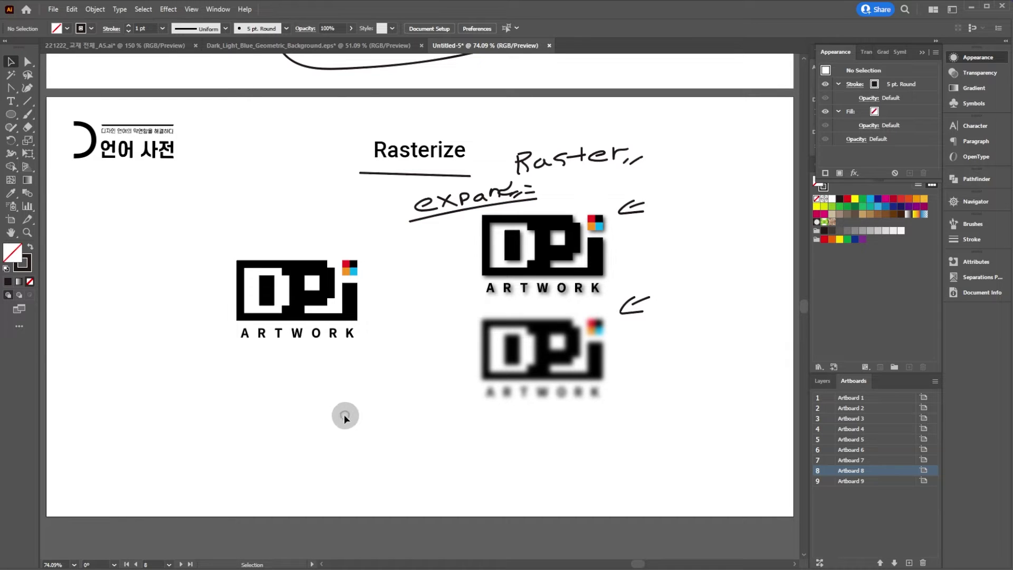
Draw a square about 282 px wide below the plain logo, with a red fill and no stroke.
key("m")
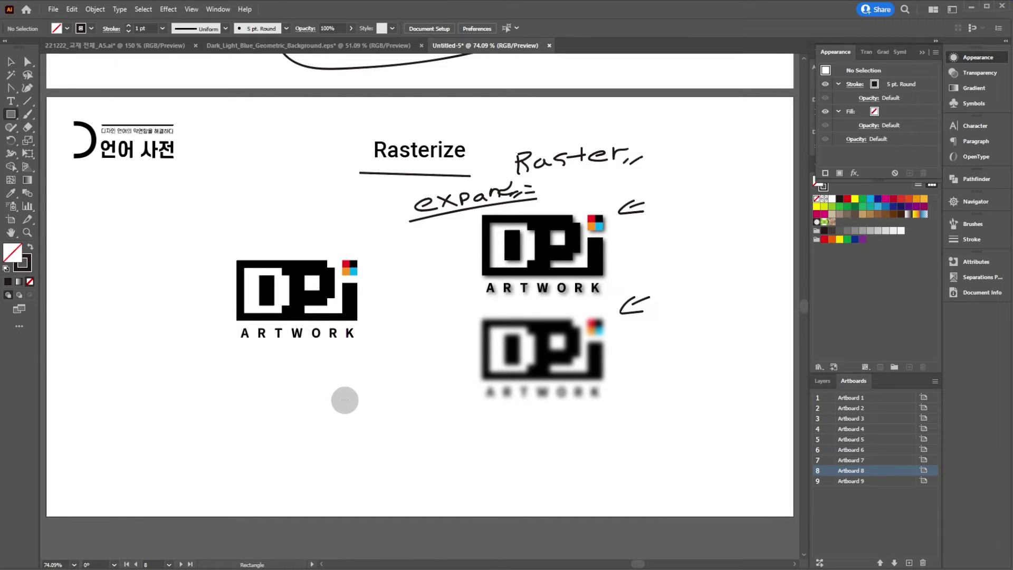
left_click_drag(325, 381, 427, 484)
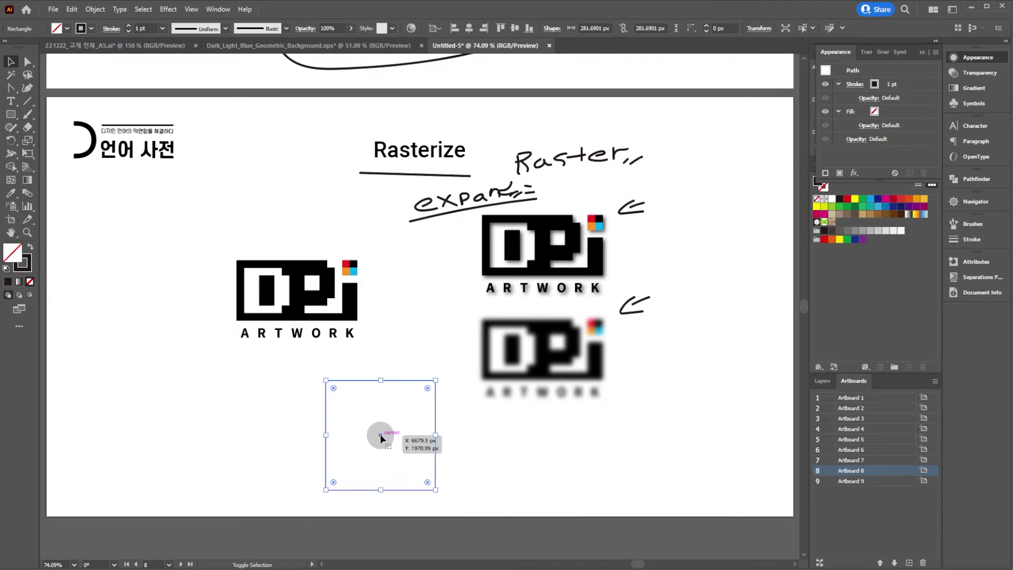
key("shift+x")
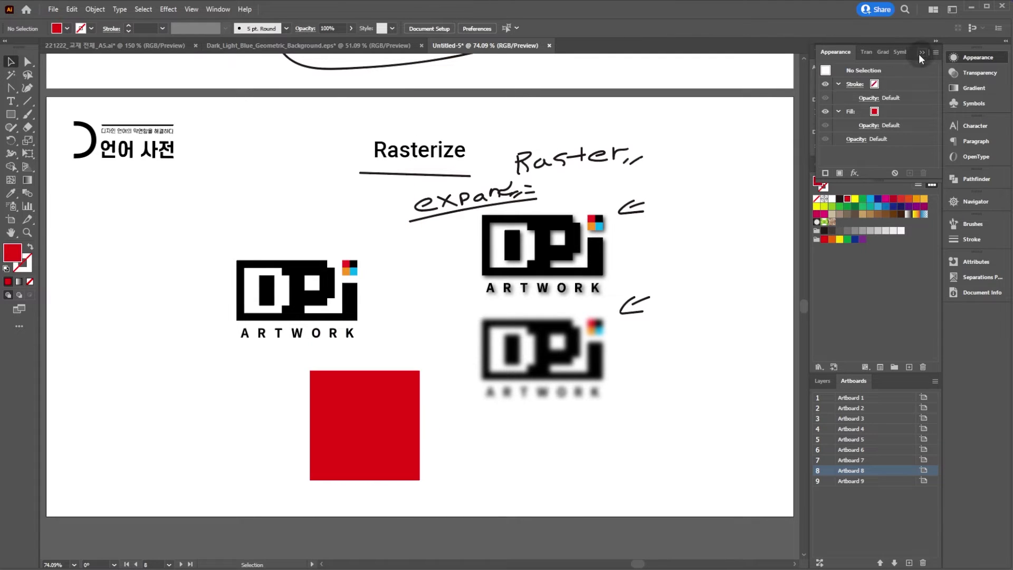
Shift the red square slightly to the left beneath the plain logo and deselect it.
left_click(921, 53)
left_click(396, 386)
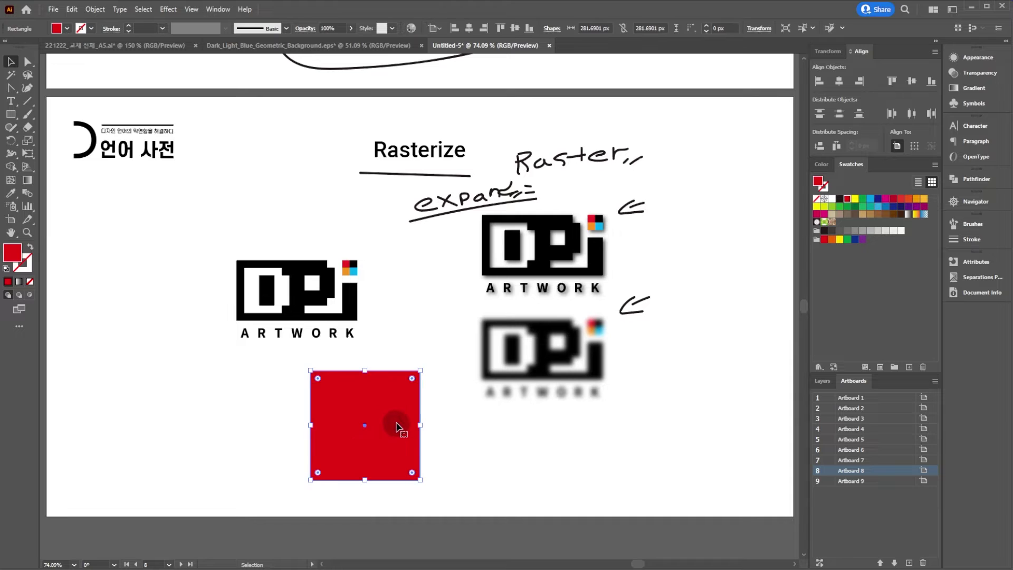
left_click_drag(396, 427, 373, 426)
left_click(423, 368)
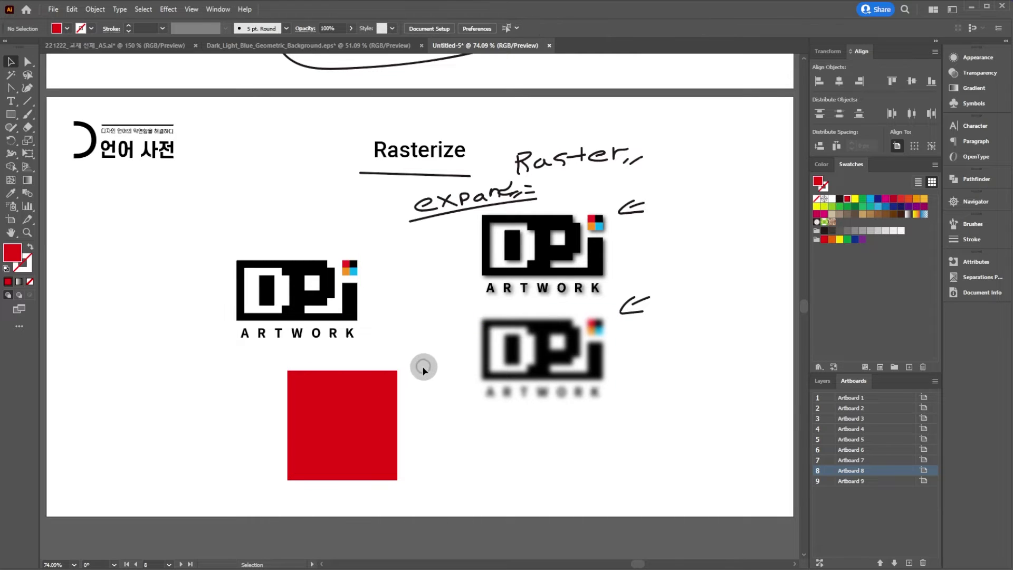
left_click_drag(311, 332, 317, 337)
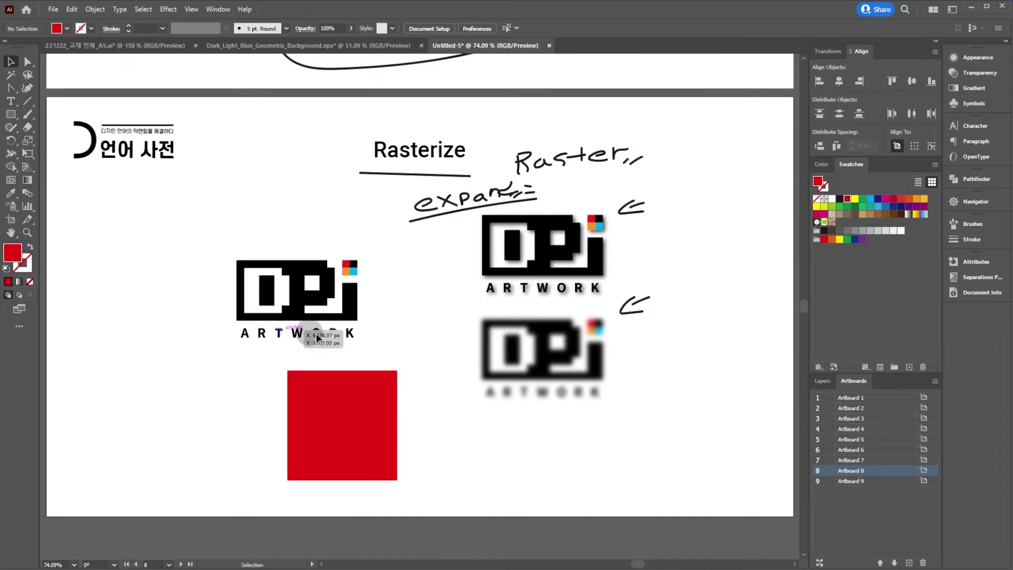
left_click(431, 351)
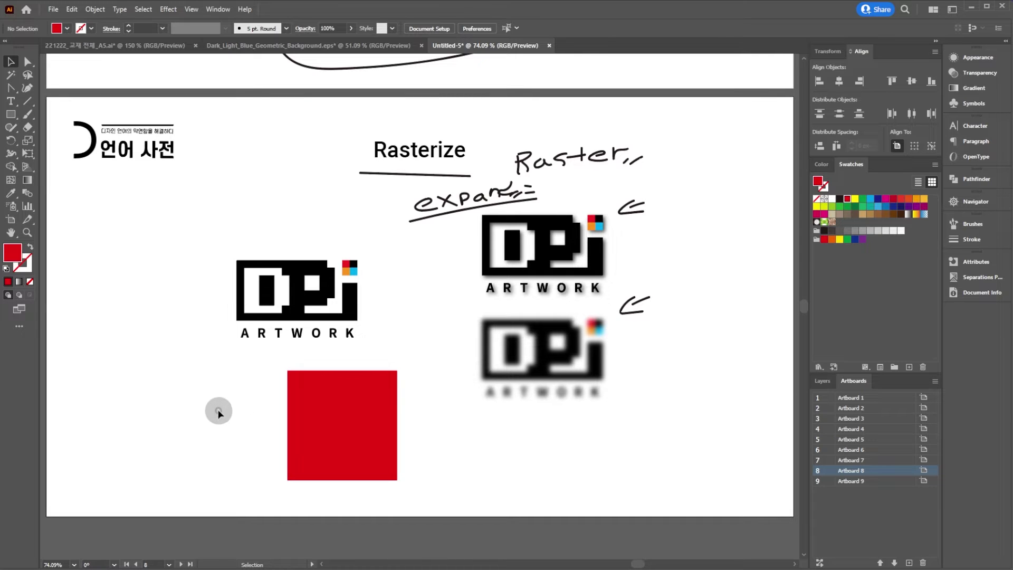
Draw a circle about 199 px wide to the left of the red square.
key("l")
left_click_drag(177, 383, 253, 459)
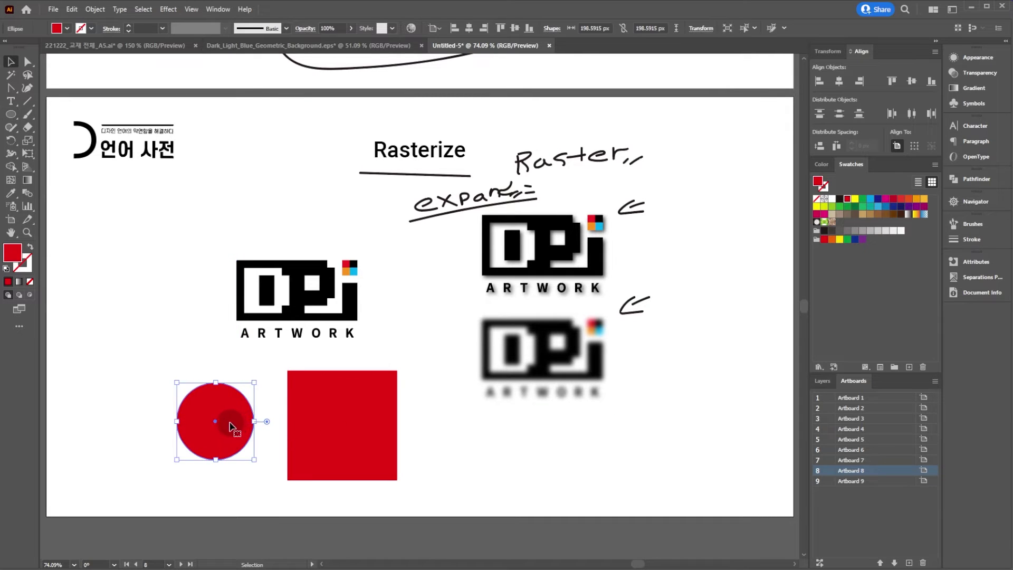
Fill the circle with a white-to-black radial gradient and switch its black color stop to RGB.
key("period")
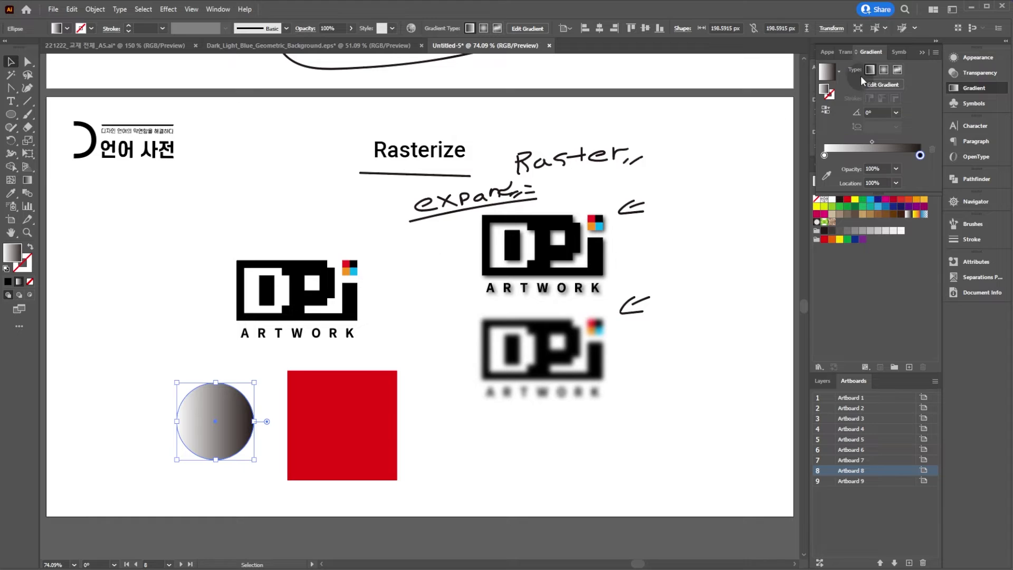
left_click(884, 69)
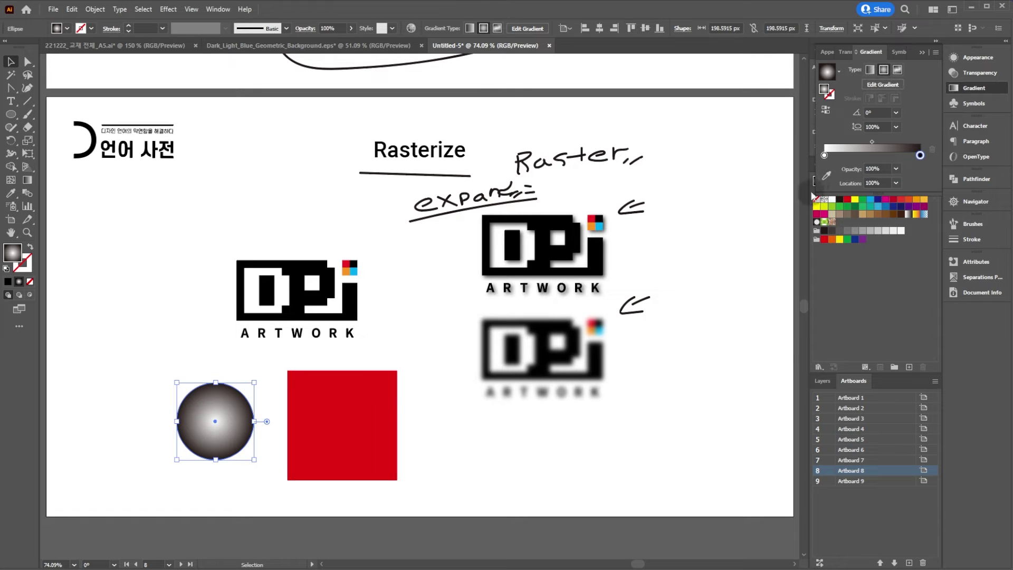
double_click(920, 155)
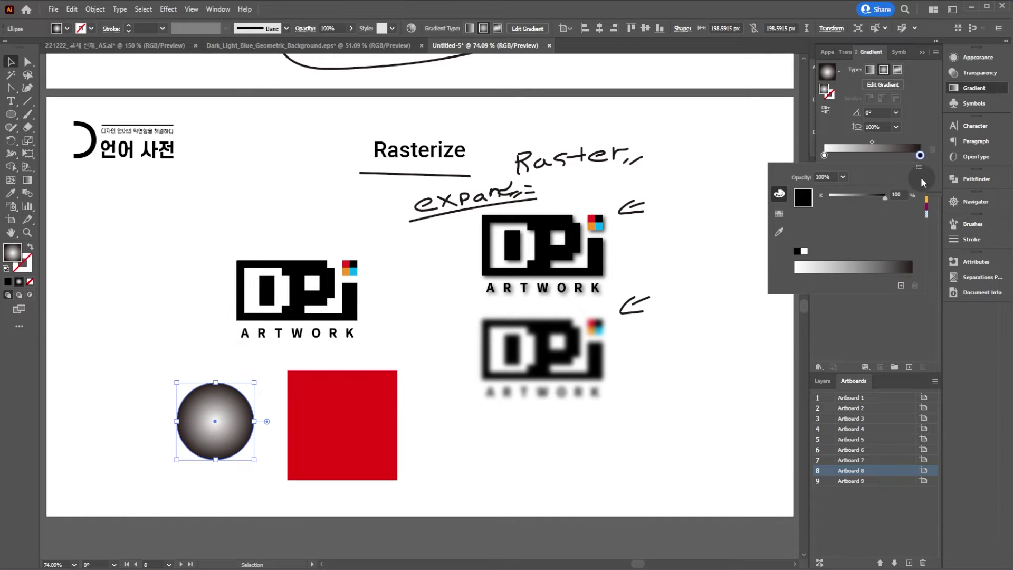
left_click(919, 167)
left_click(943, 179)
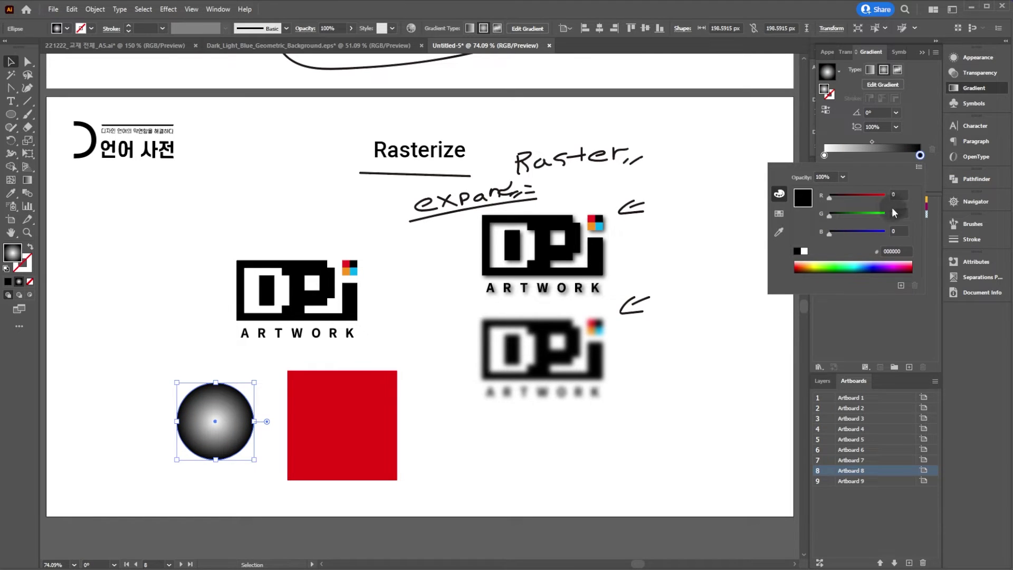
left_click(260, 491)
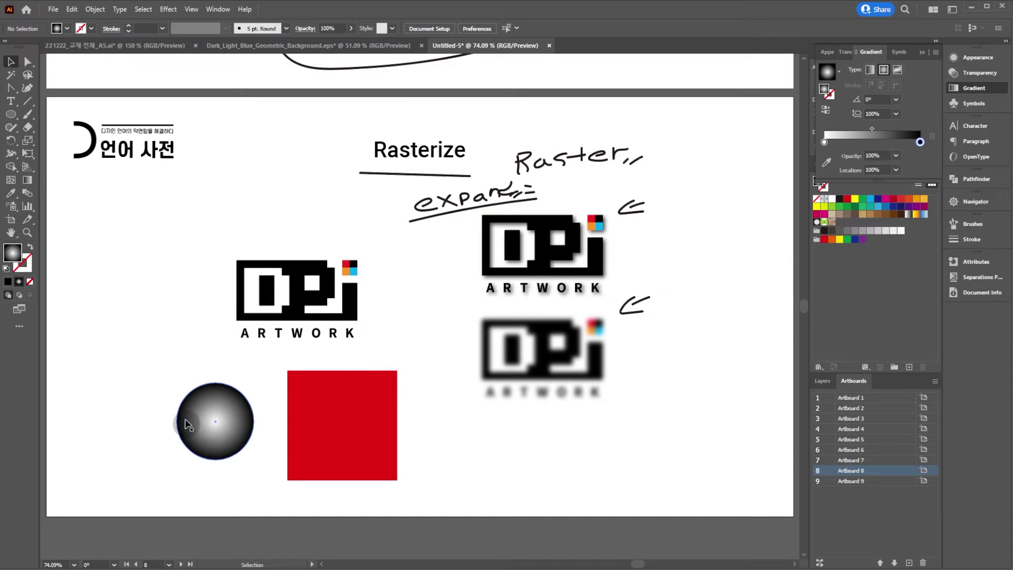
Move the gradient circle slightly closer to the red square and set its blending mode to Screen.
left_click_drag(219, 442, 234, 435)
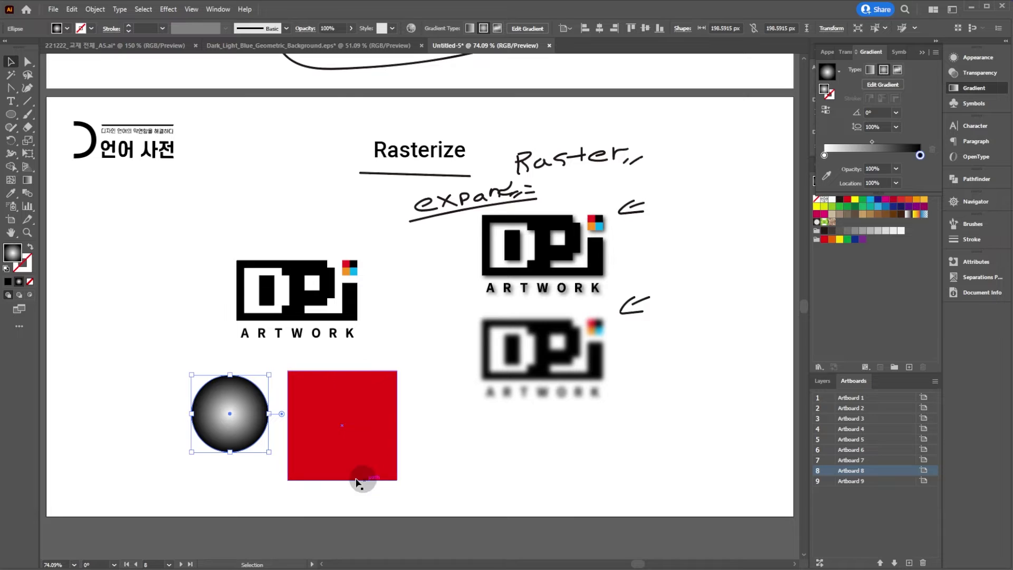
mouse_move(237, 409)
left_mouse_down()
mouse_move(292, 397)
mouse_move(235, 403)
left_mouse_up()
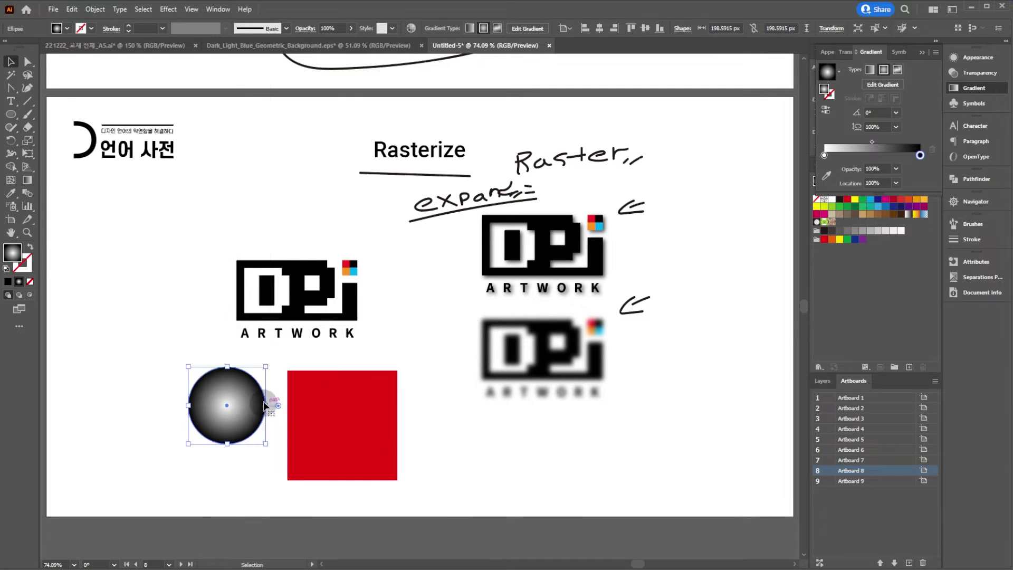
left_click(920, 54)
left_click(980, 72)
left_click(863, 69)
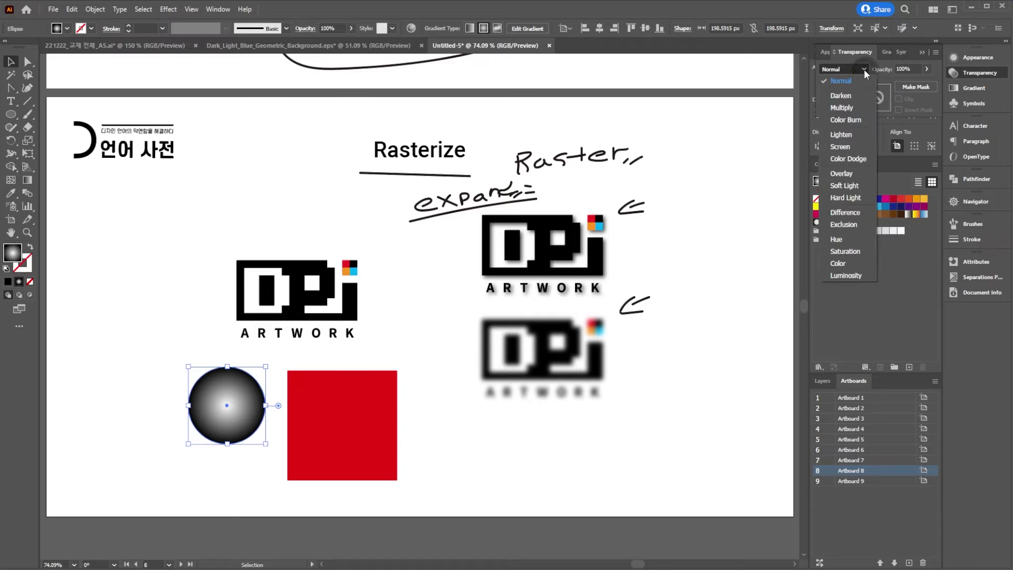
left_click(847, 146)
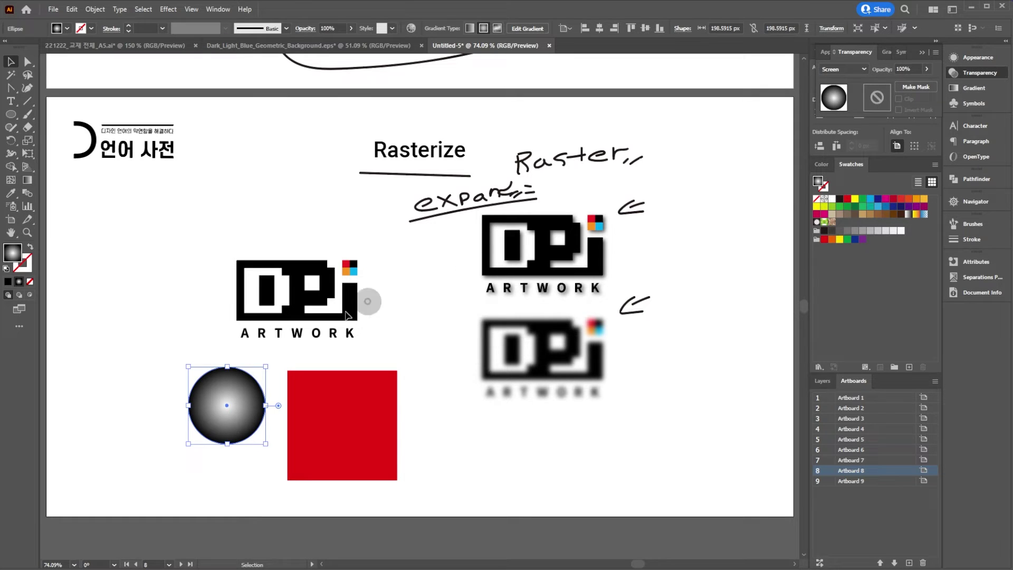
left_click(234, 473)
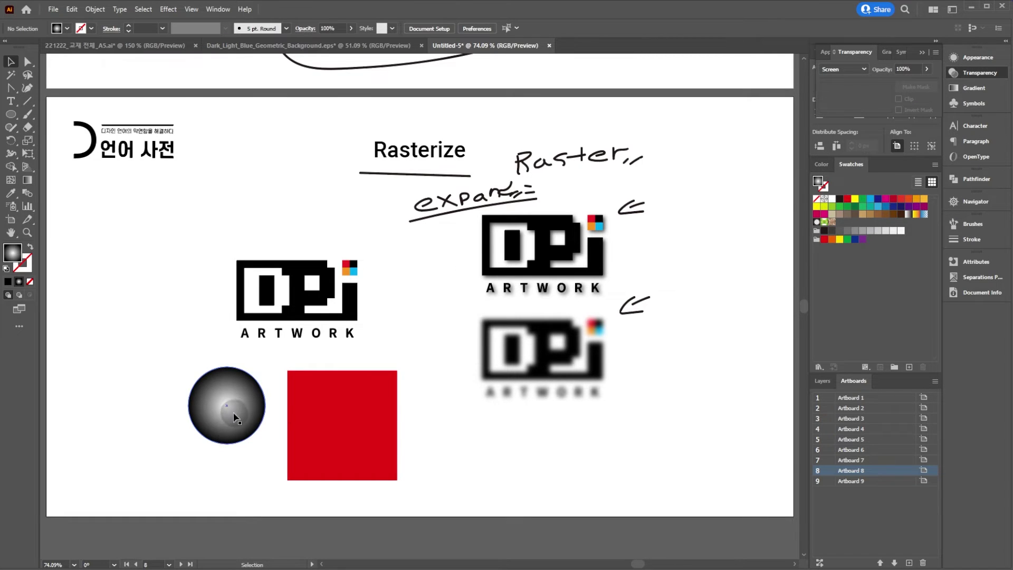
Narrow the gradient circle to an ellipse about 46 px wide and add a copy rotated 90° to form a four-pointed star.
left_click_drag(232, 422, 290, 421)
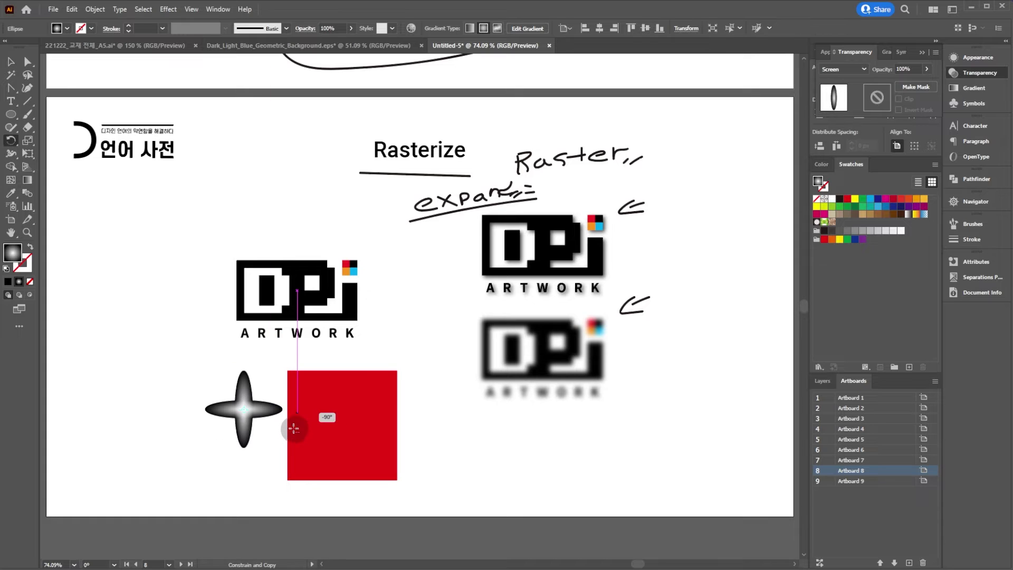
left_click(265, 450)
Place a copy of the star on the upper part of the red square and move the original star farther away from it.
mouse_move(292, 413)
left_mouse_down()
mouse_move(334, 411)
mouse_move(309, 407)
left_mouse_up()
key("ctrl+shift+a")
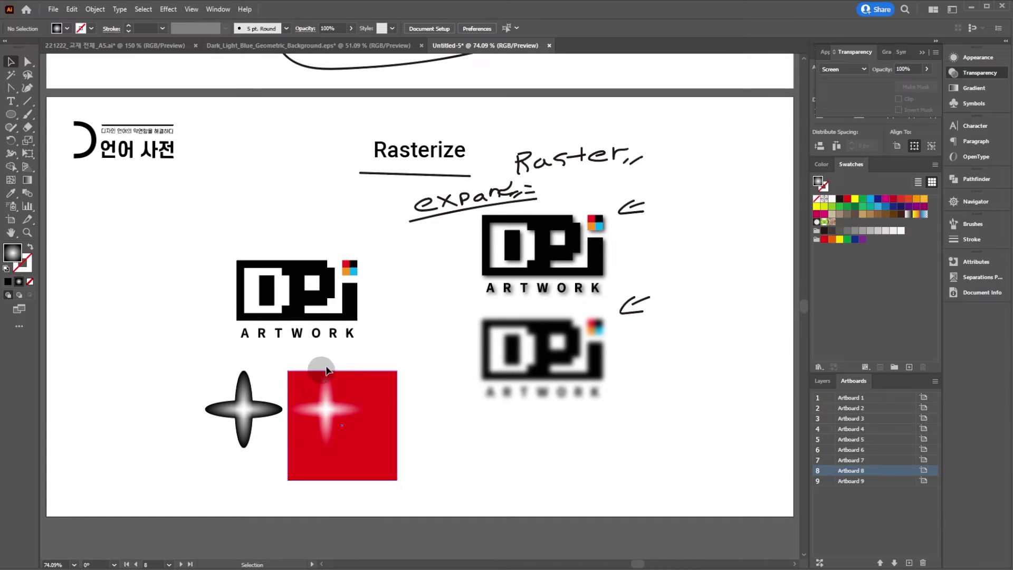
left_click_drag(200, 377, 184, 405)
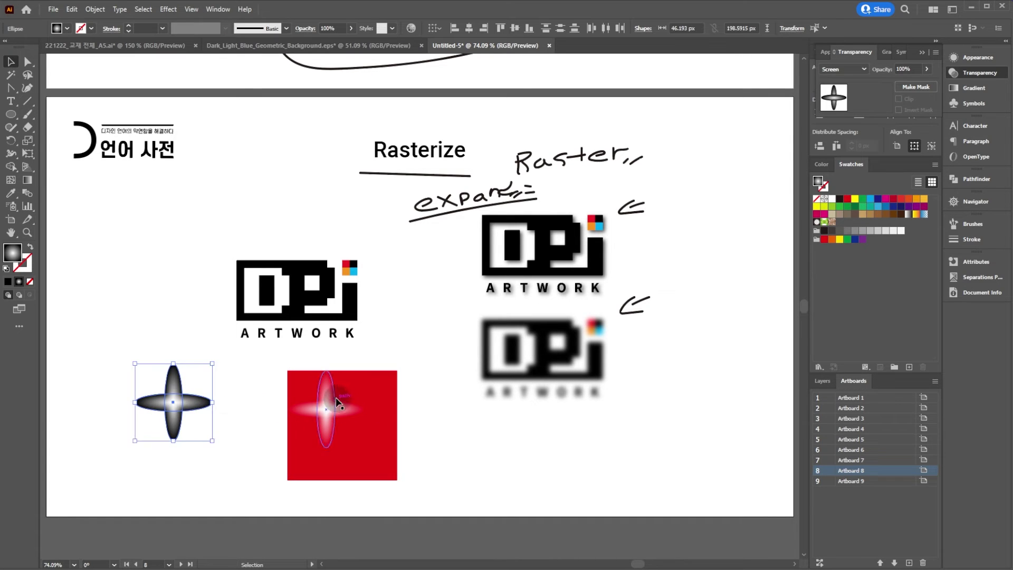
left_click(427, 416)
Handwrite the note "Screen x" beside the red square with black Paintbrush strokes.
key("b")
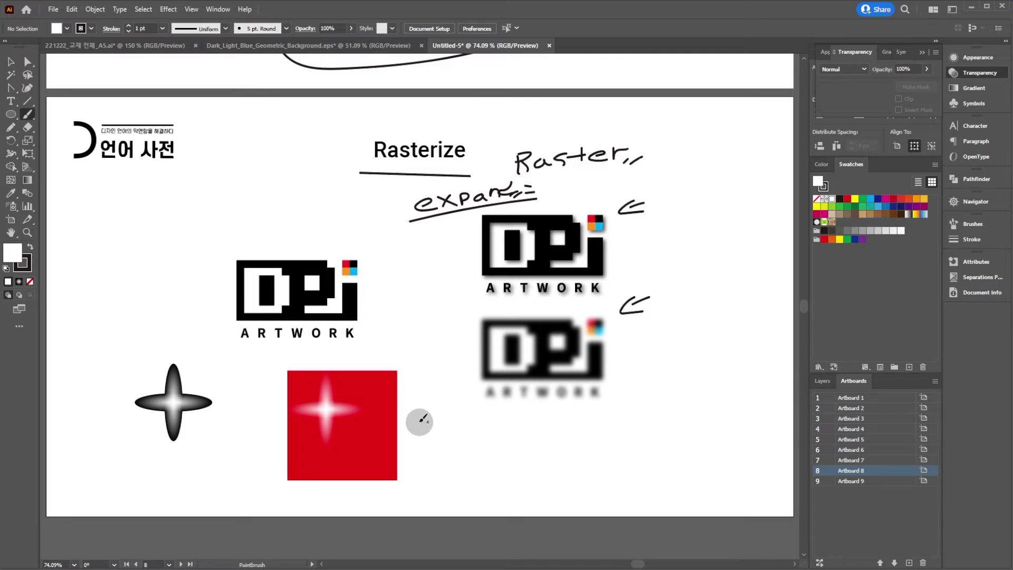
mouse_move(432, 422)
left_mouse_down()
mouse_move(426, 443)
mouse_move(451, 428)
mouse_move(454, 439)
mouse_move(521, 433)
left_mouse_up()
left_click_drag(519, 421, 530, 433)
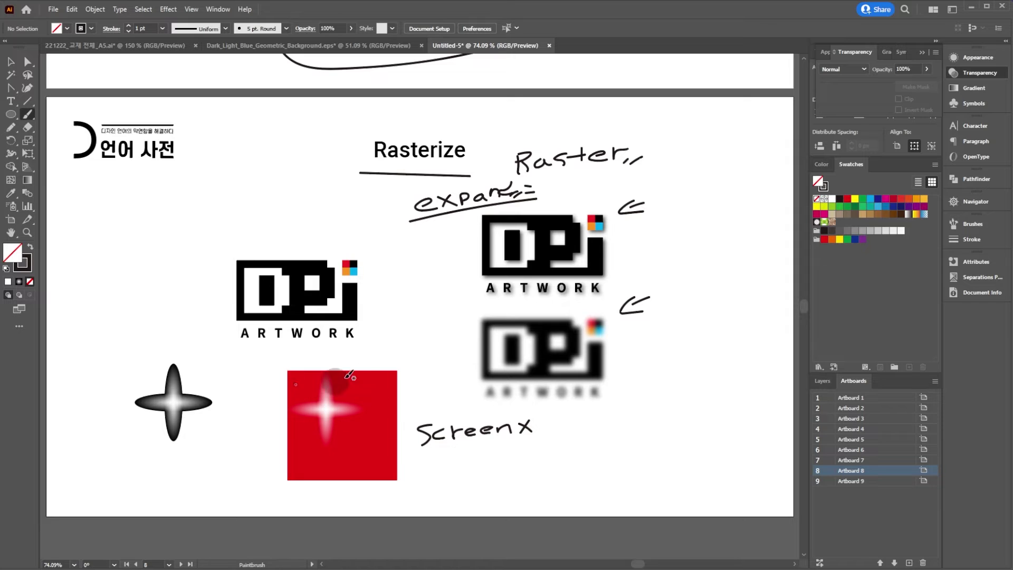
key("v")
left_click_drag(257, 374, 342, 430)
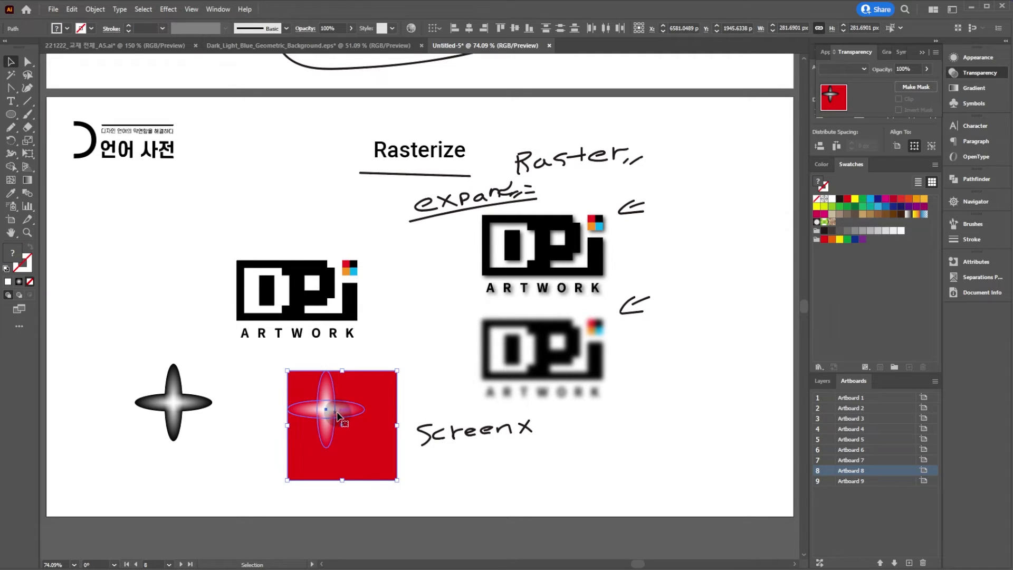
left_click(414, 458)
Handwrite "투명도" with two short tick marks below the "Screen x" note using the Paintbrush.
key("b")
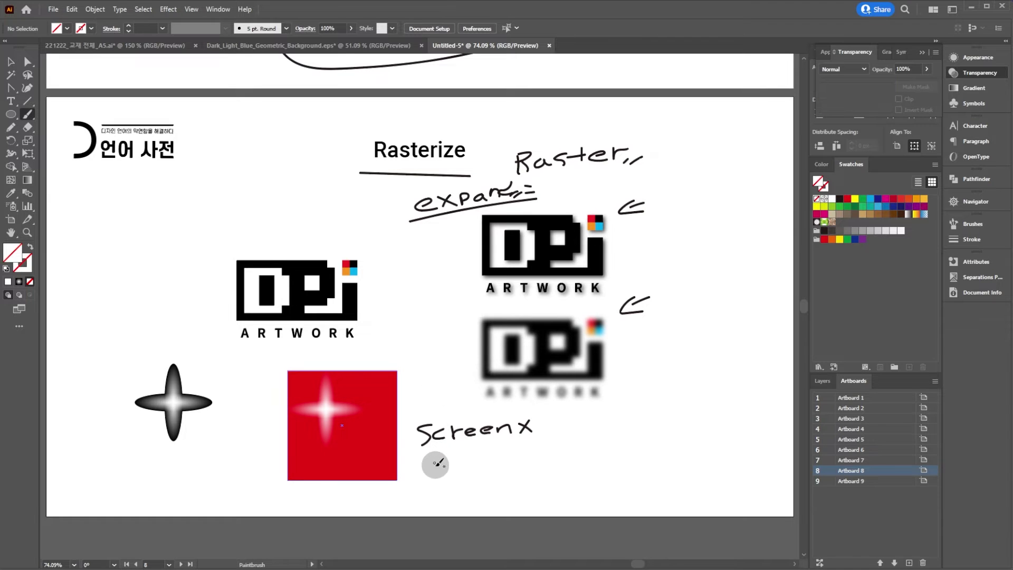
mouse_move(434, 463)
left_mouse_down()
mouse_move(426, 441)
mouse_move(419, 451)
mouse_move(461, 432)
mouse_move(465, 442)
mouse_move(477, 427)
mouse_move(505, 449)
left_mouse_up()
left_click_drag(516, 435, 511, 450)
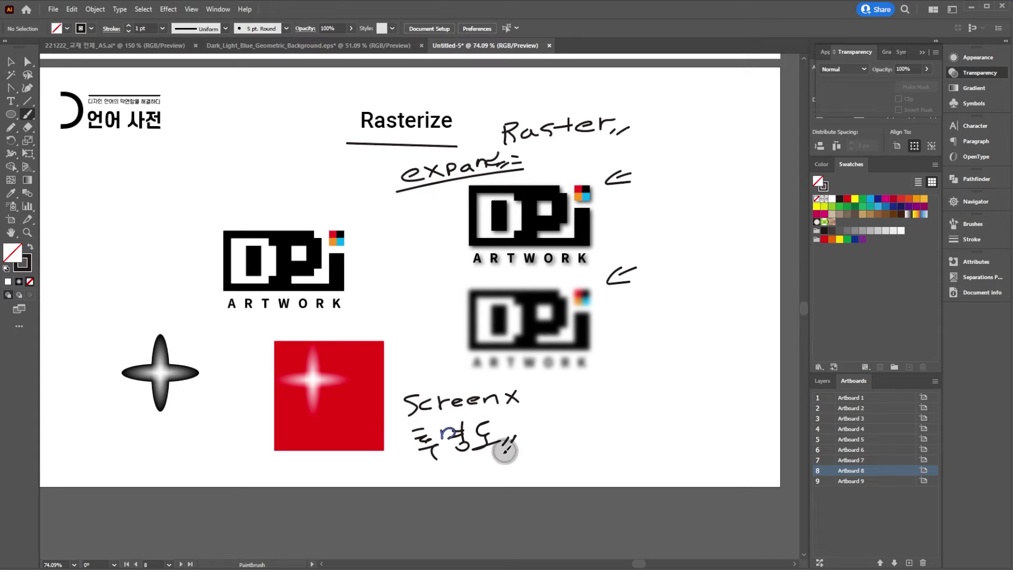
Rasterize the red square together with its star in RGB at High (300 ppi) with a transparent background, and check the resulting image.
key("v")
left_click(355, 358)
left_click(252, 353)
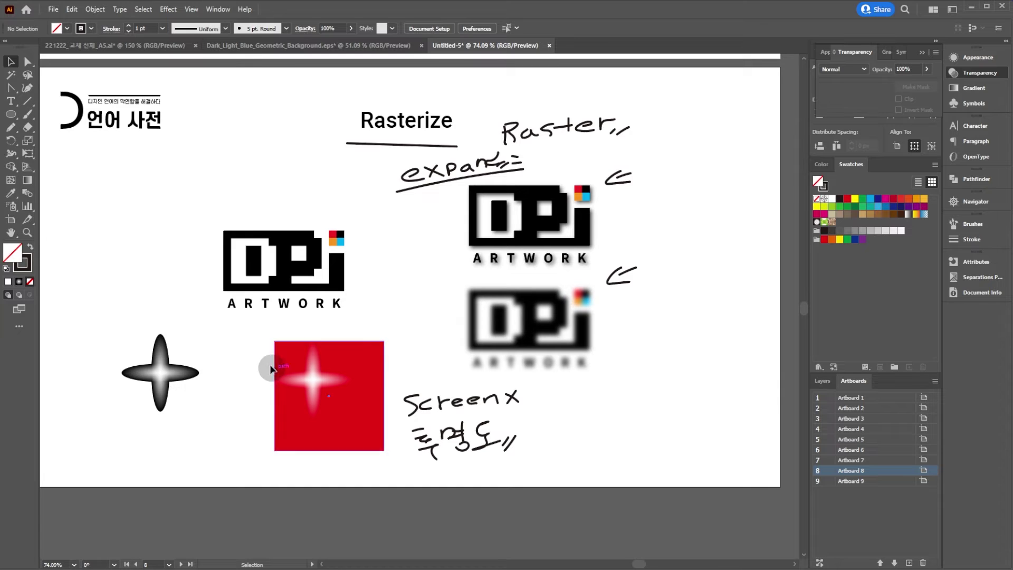
left_click_drag(252, 361, 252, 368)
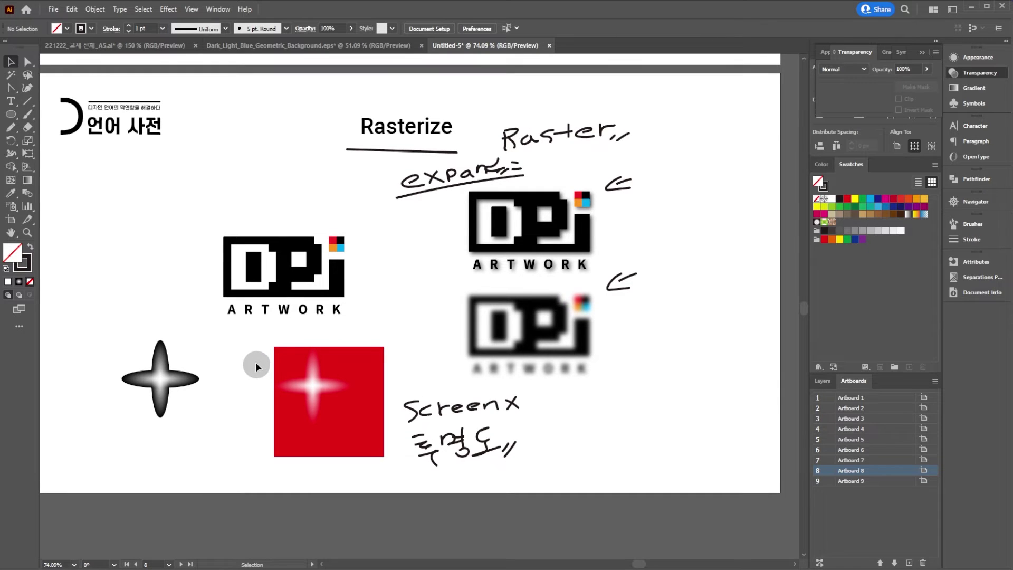
left_click(346, 410)
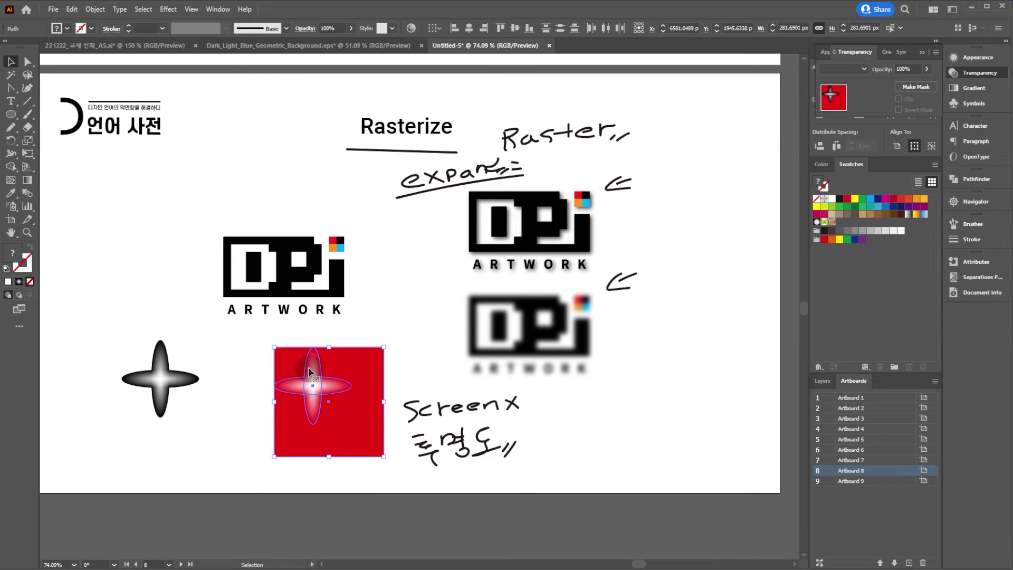
left_click(100, 11)
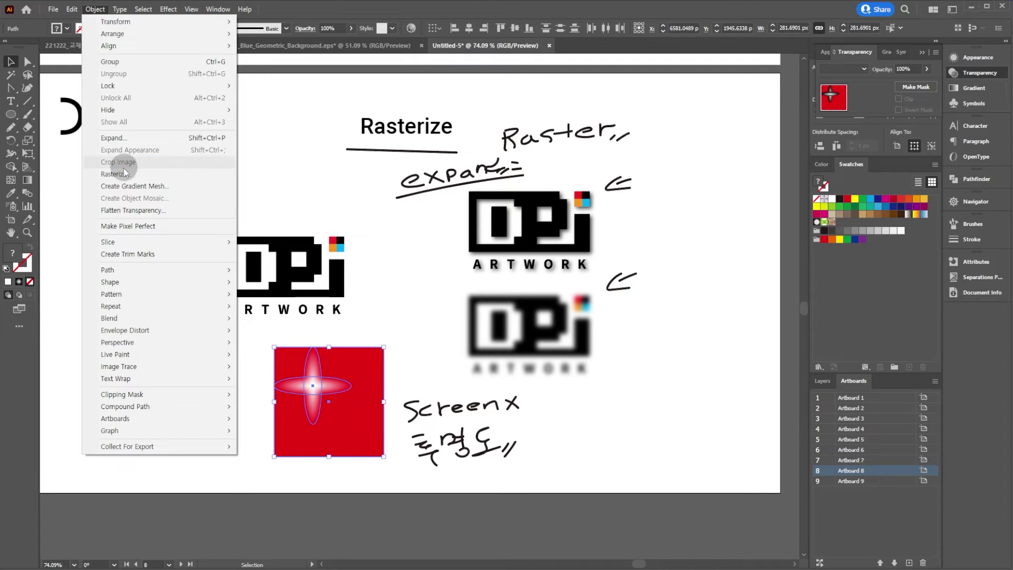
left_click(128, 174)
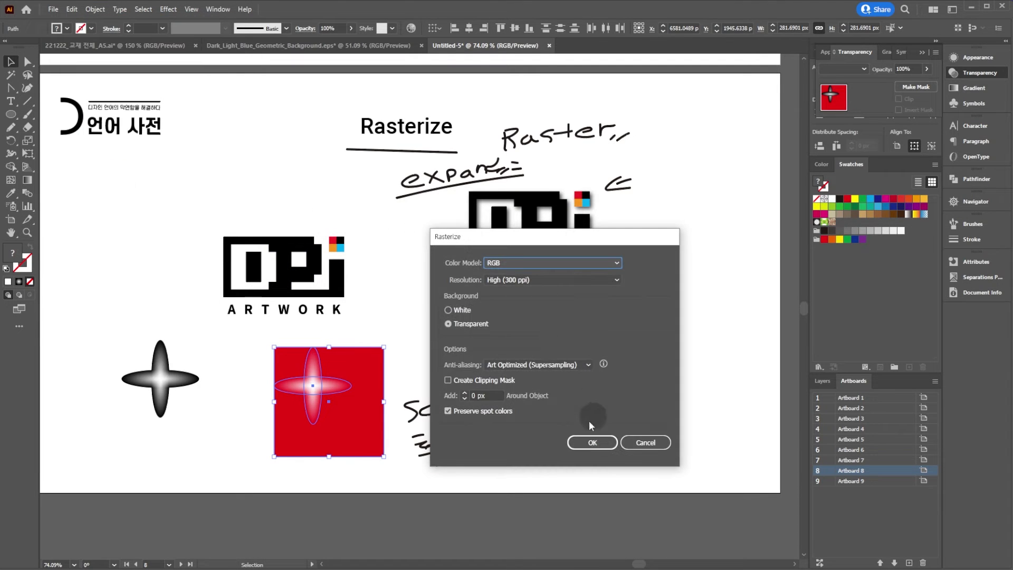
left_click(594, 442)
left_click(363, 462)
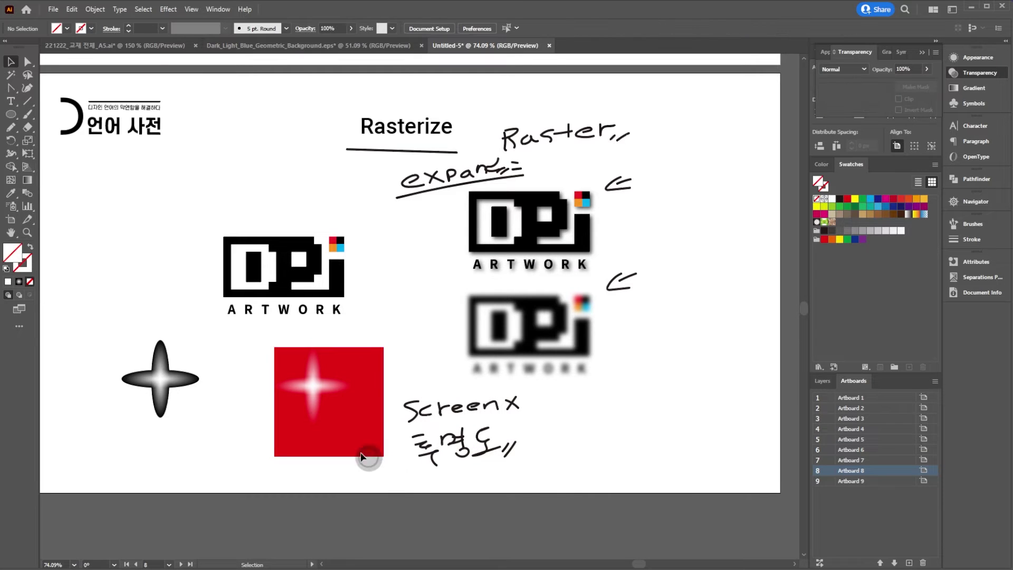
left_click(310, 387)
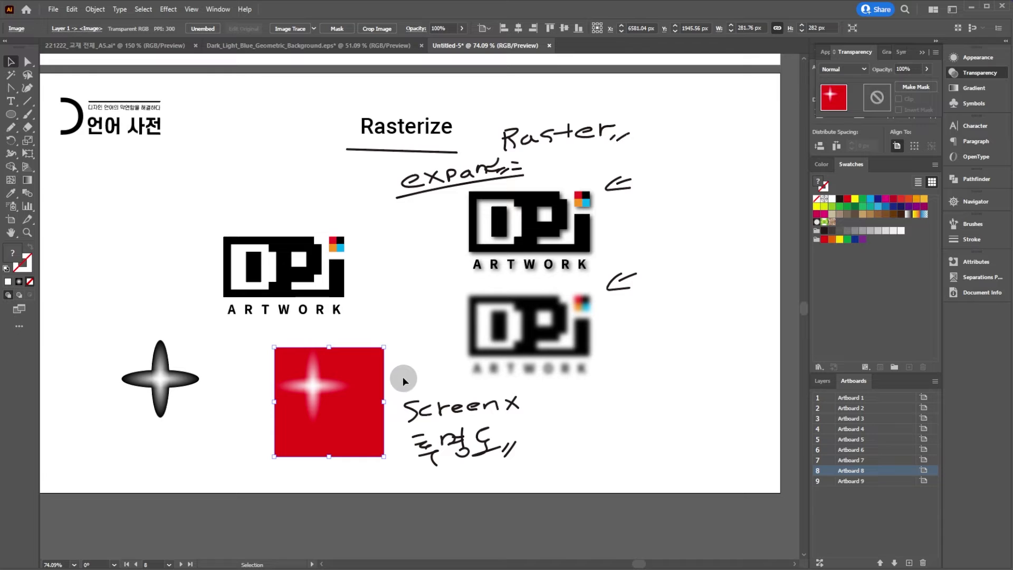
left_click(413, 388)
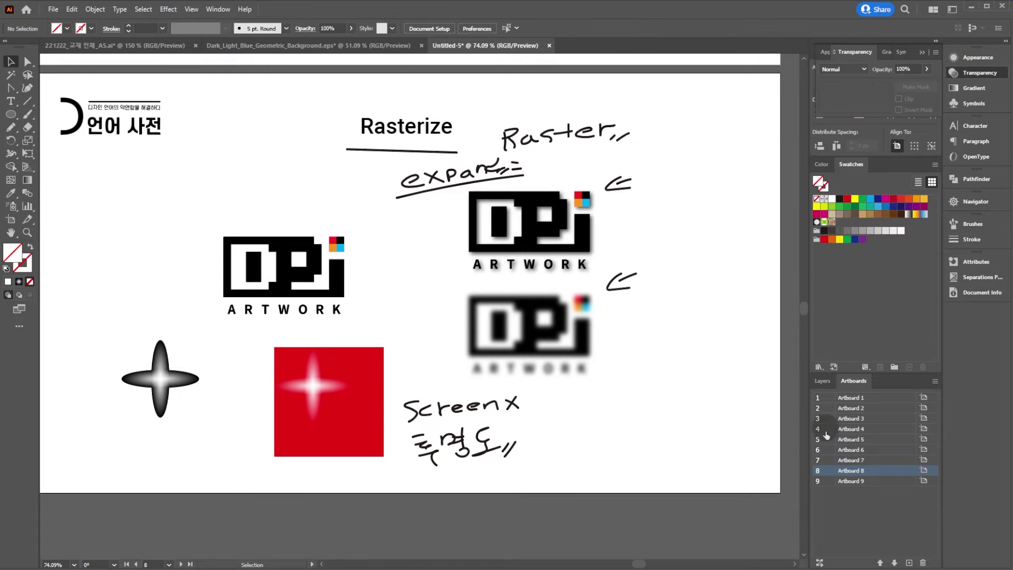
Go to Artboard 9 and examine the food menu layout in outline view before returning to preview.
left_click(878, 481)
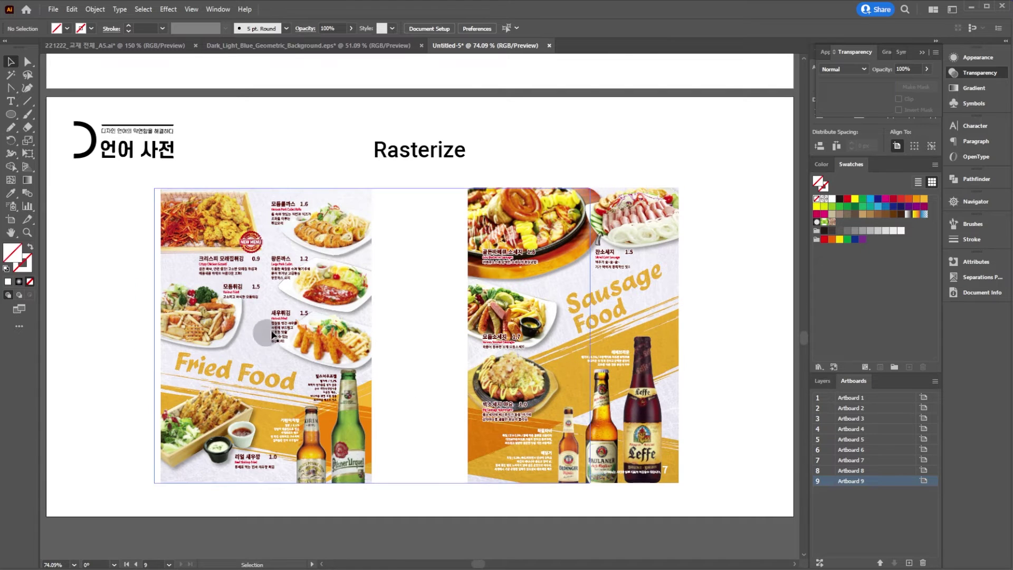
key("b")
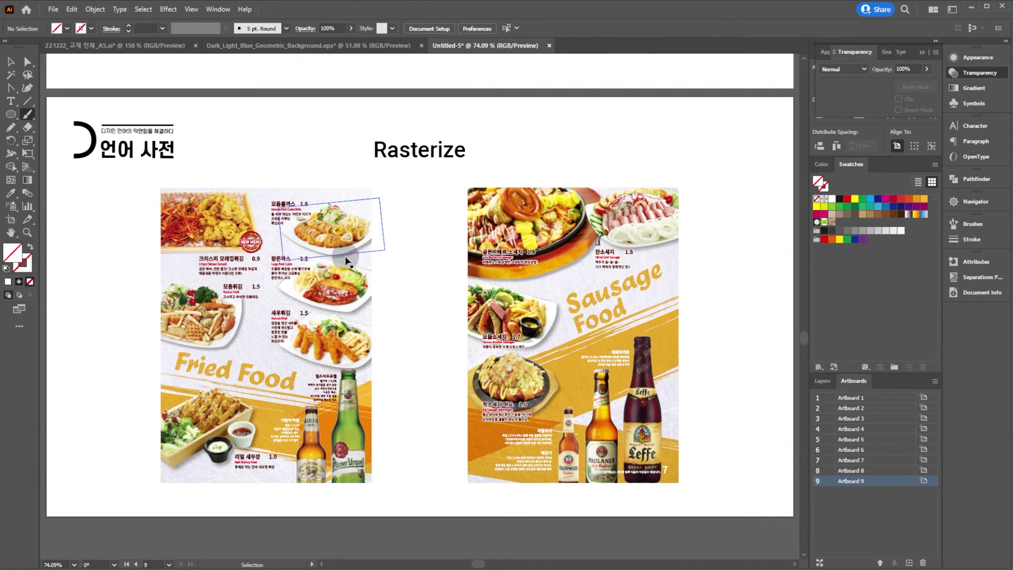
key("ctrl+y")
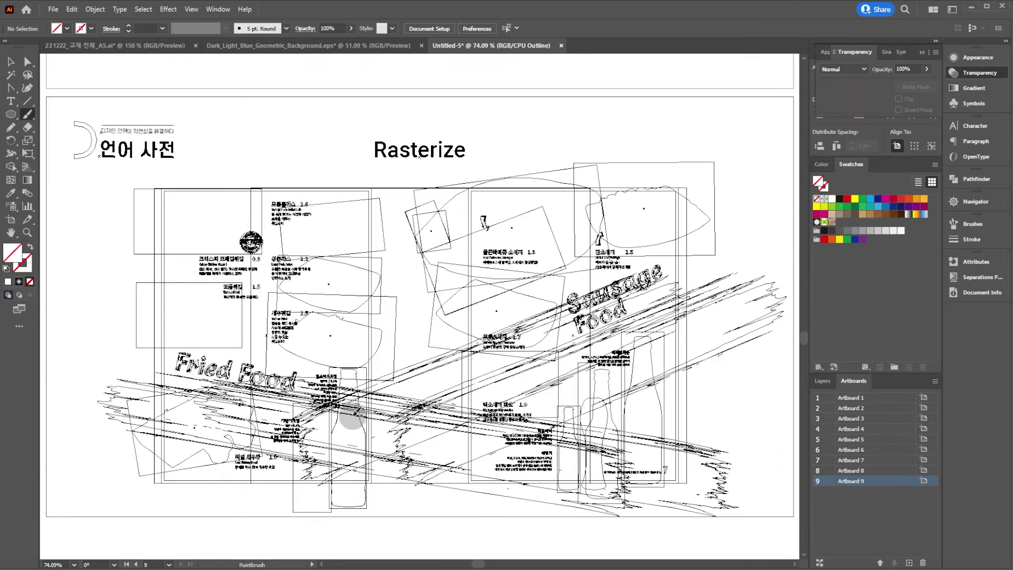
key("ctrl+y")
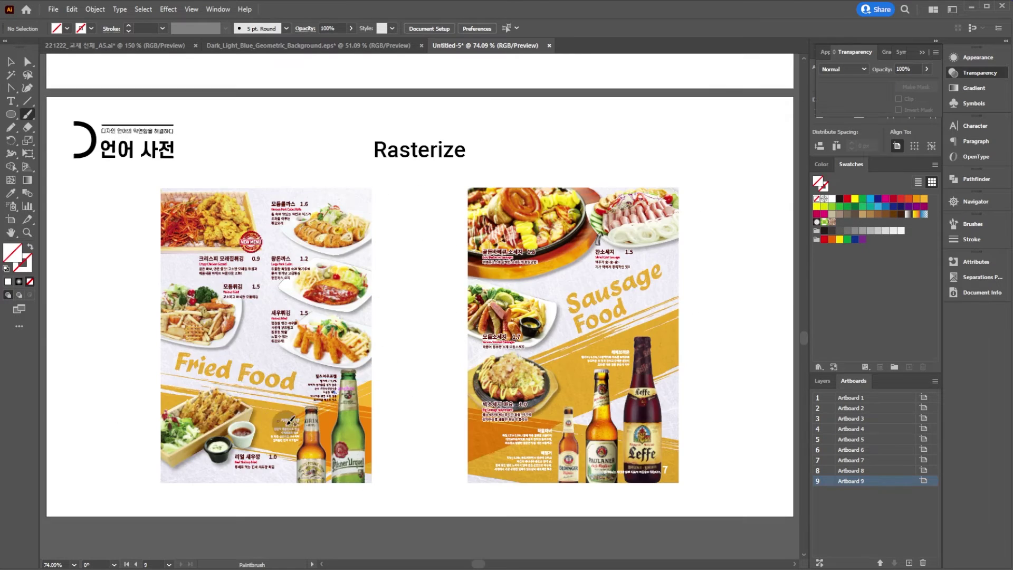
Draw a white Paintbrush circle on the orange brush texture beside the Fried Food page's beer bottles, and undo it.
key("ctrl+plus")
key("ctrl+plus")
key("ctrl+plus")
left_click_drag(246, 425, 513, 241)
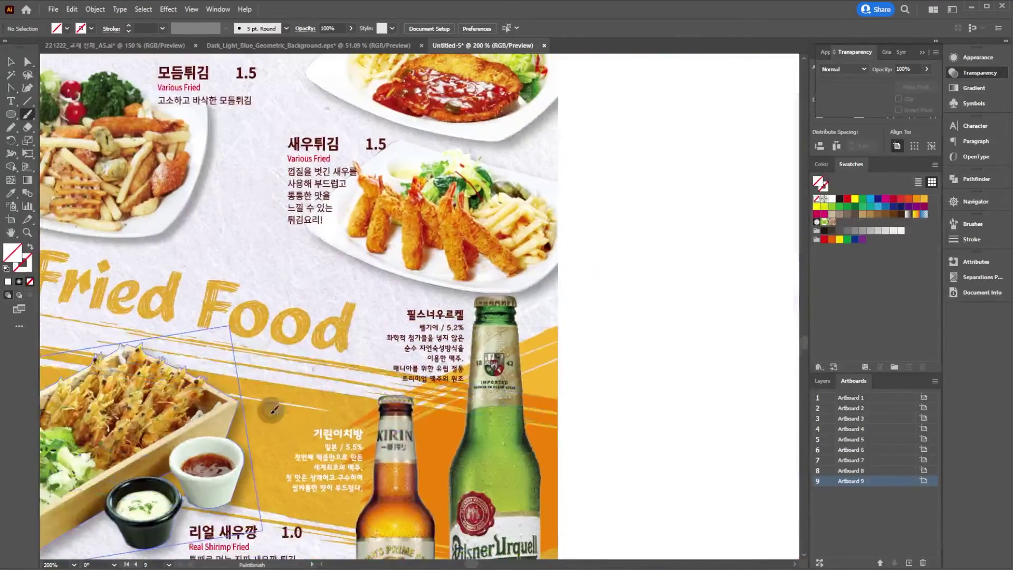
mouse_move(290, 431)
left_mouse_down()
mouse_move(269, 424)
mouse_move(326, 408)
mouse_move(287, 440)
left_mouse_up()
key("v")
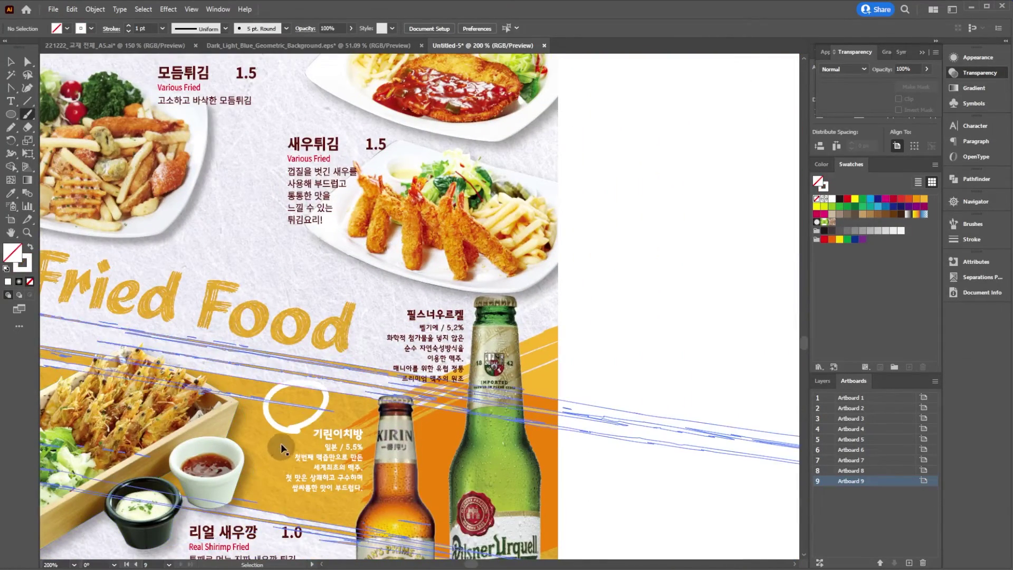
key("ctrl+z")
key("ctrl+minus")
key("ctrl+minus")
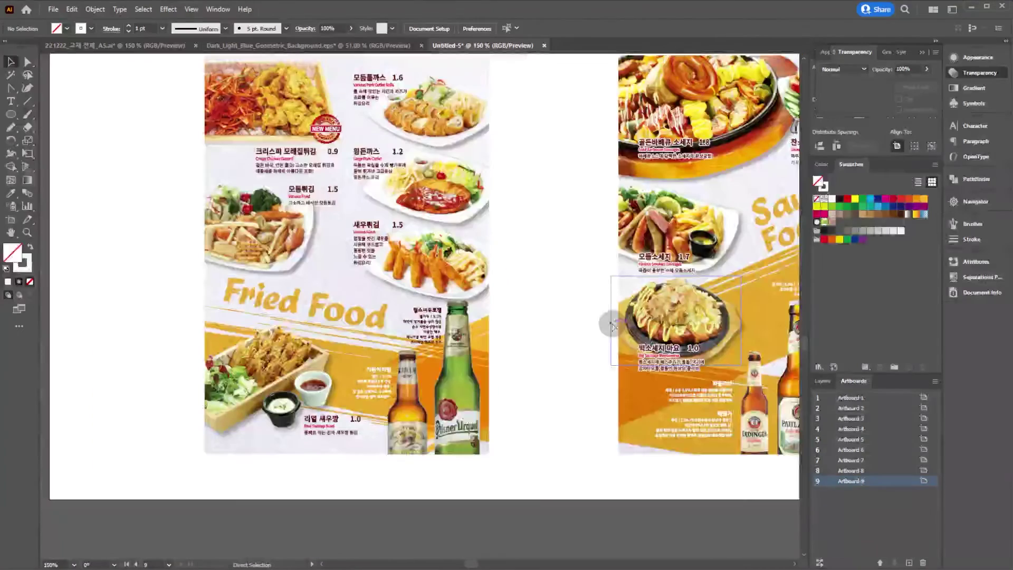
left_click_drag(473, 317, 459, 363)
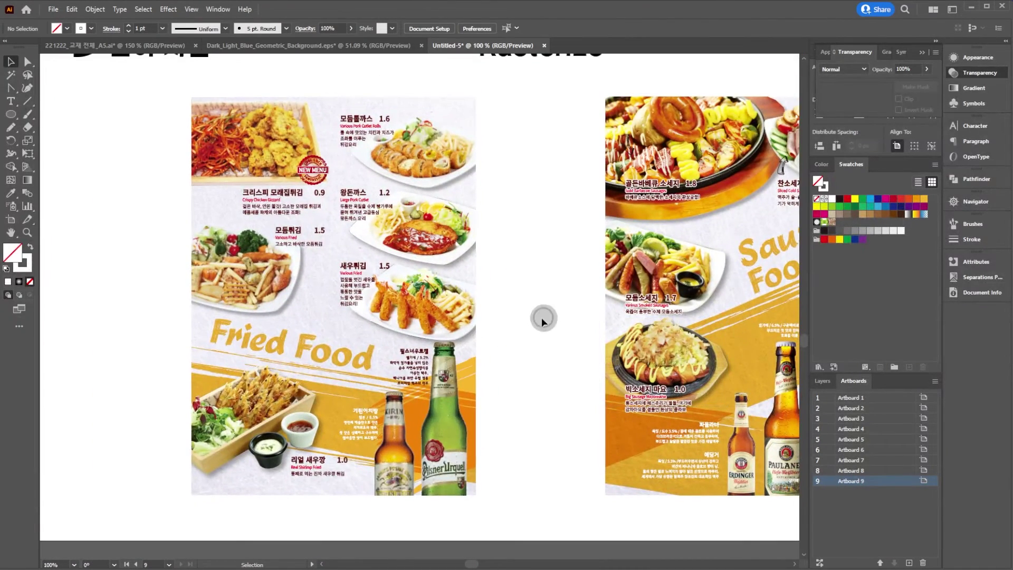
left_click_drag(542, 318, 531, 329)
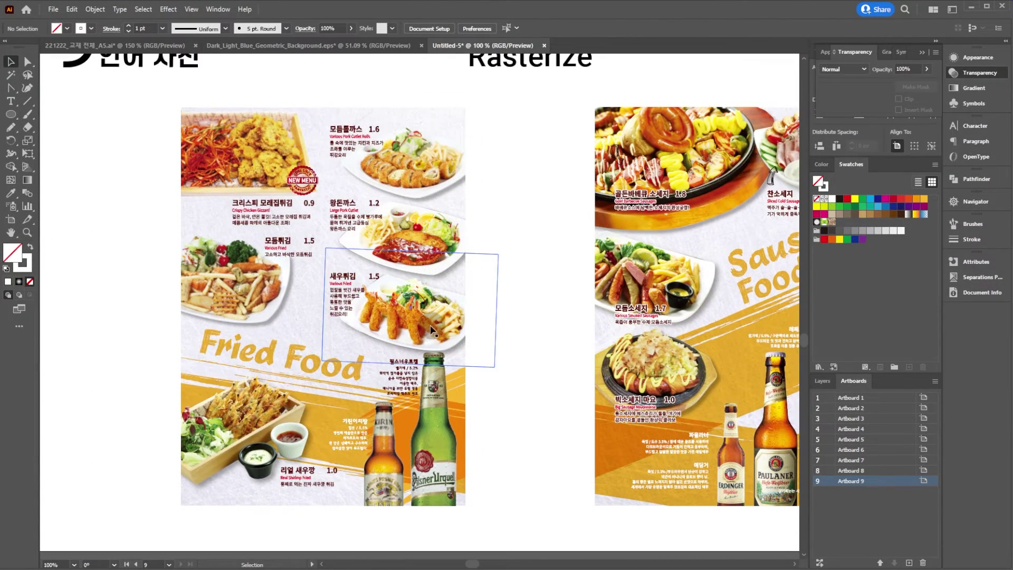
Move the Fried Food page's clipped photo background group to the left, away from the menu text that overlays it.
left_click(432, 330)
left_click(504, 304)
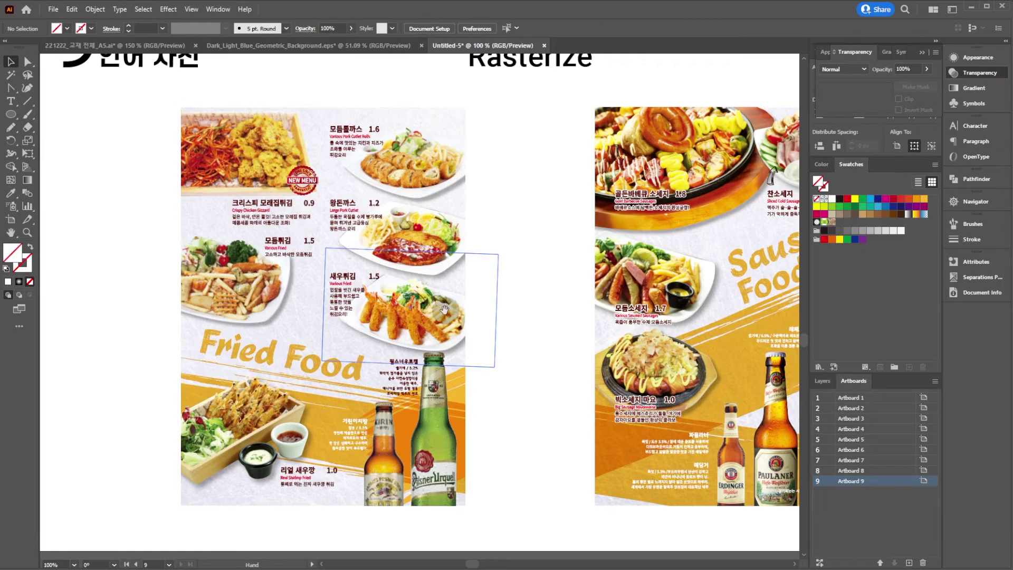
left_click_drag(445, 310, 280, 327)
left_click(413, 330)
scroll(255, 303, "left", 3)
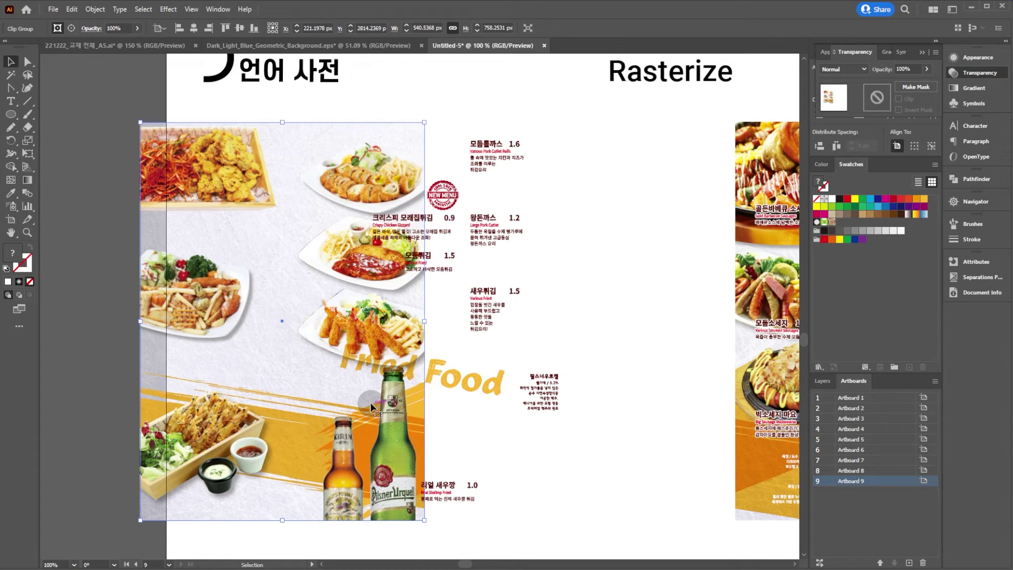
scroll(475, 358, "right", 2)
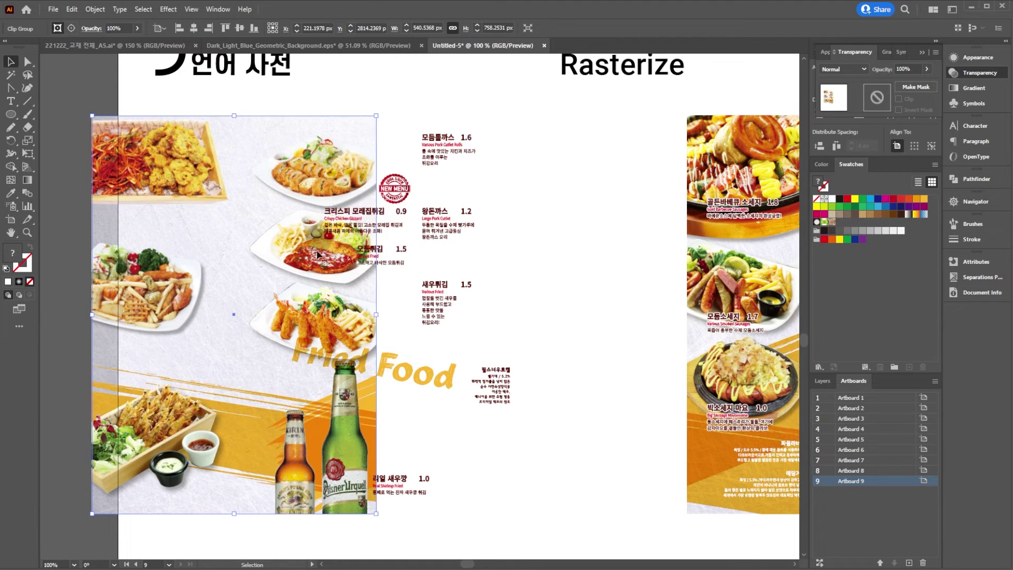
Rasterize the Fried Food background group in RGB at High (300 ppi) with a white background.
left_click(95, 9)
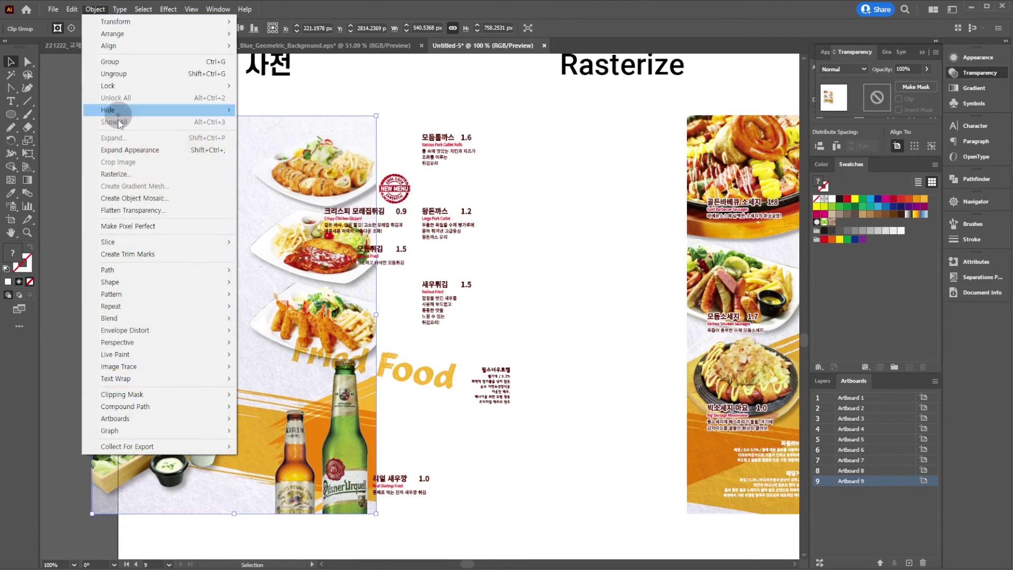
left_click(309, 14)
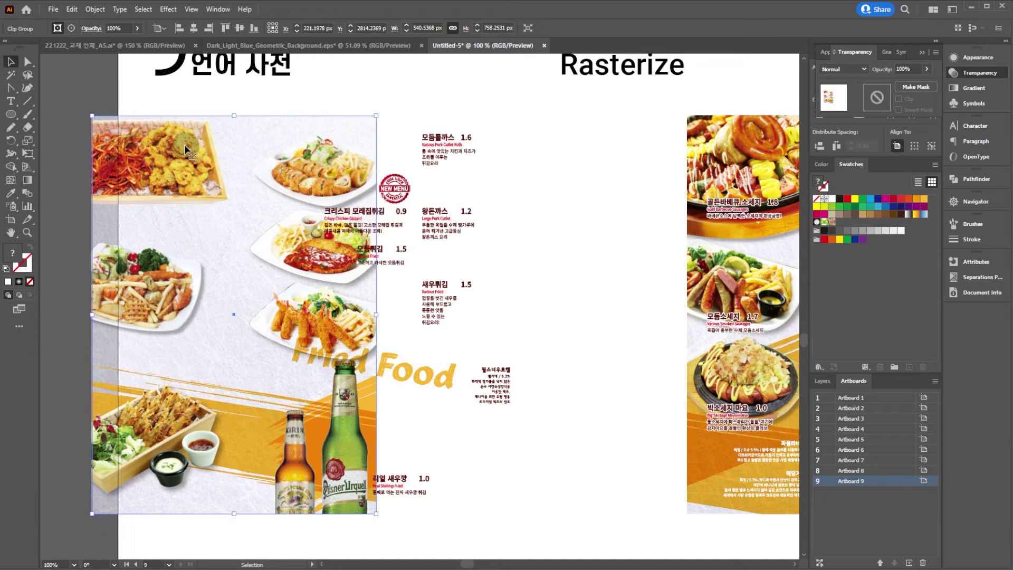
left_click(95, 9)
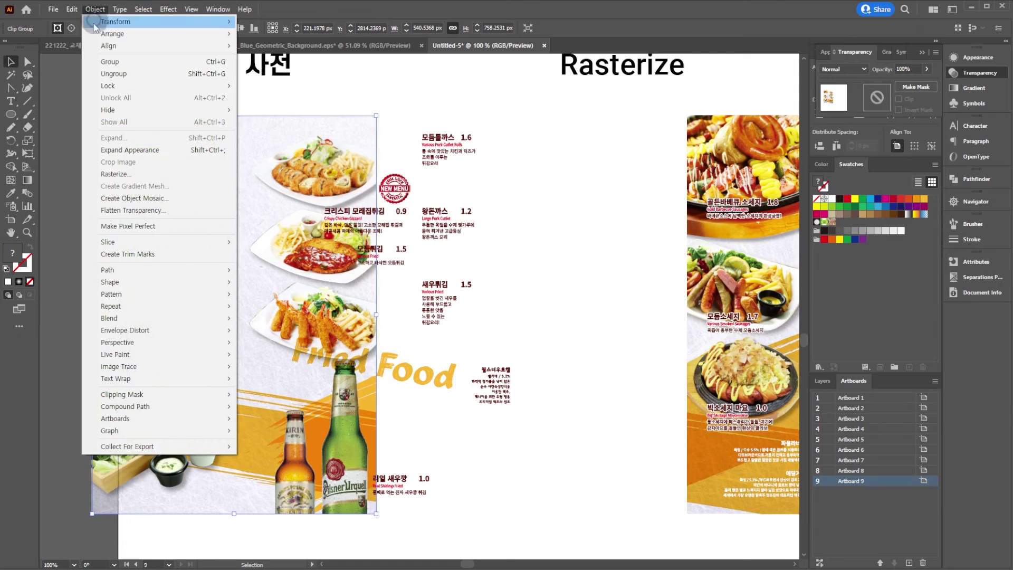
left_click(120, 172)
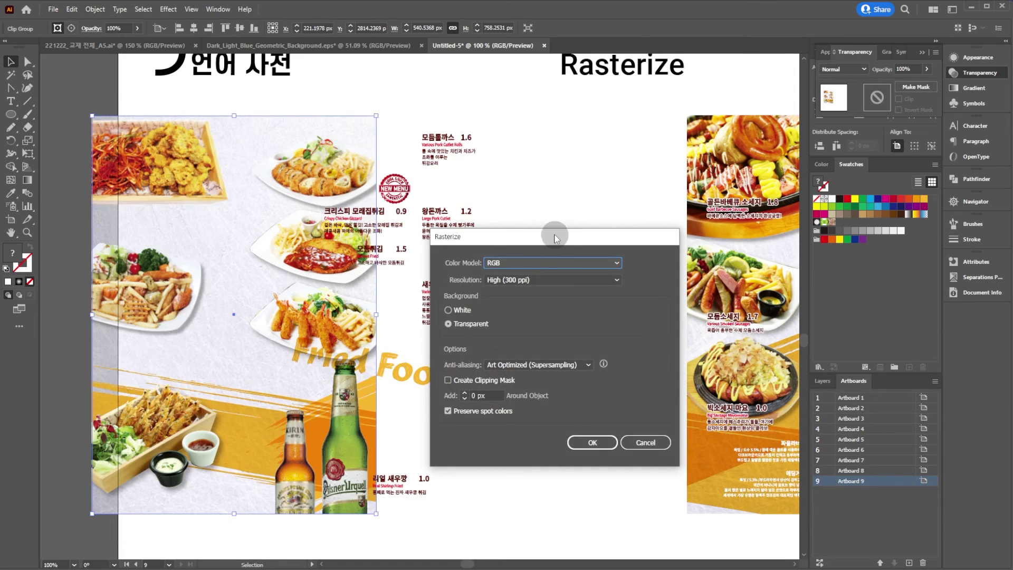
left_click_drag(554, 234, 541, 233)
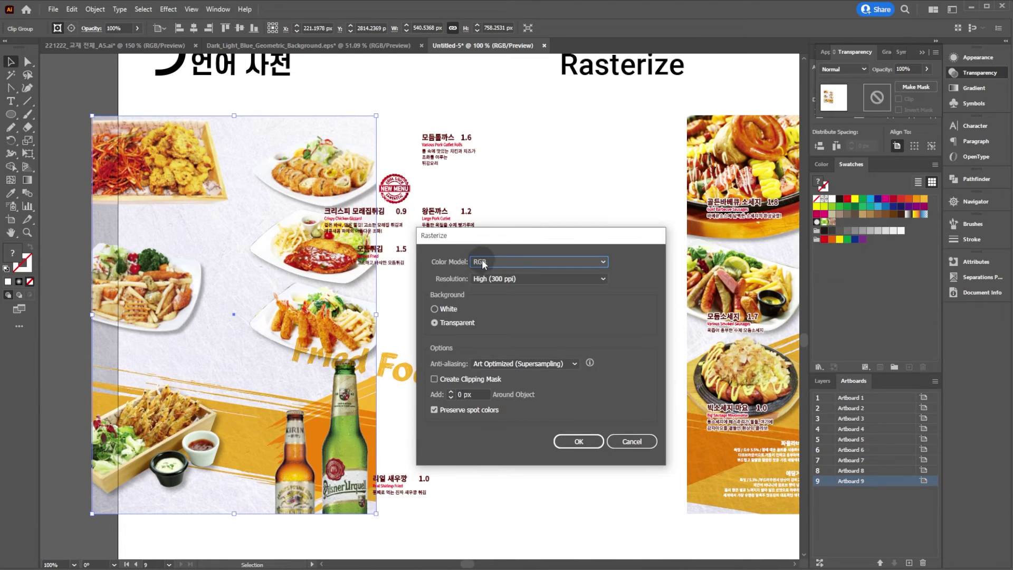
left_click_drag(479, 311, 450, 304)
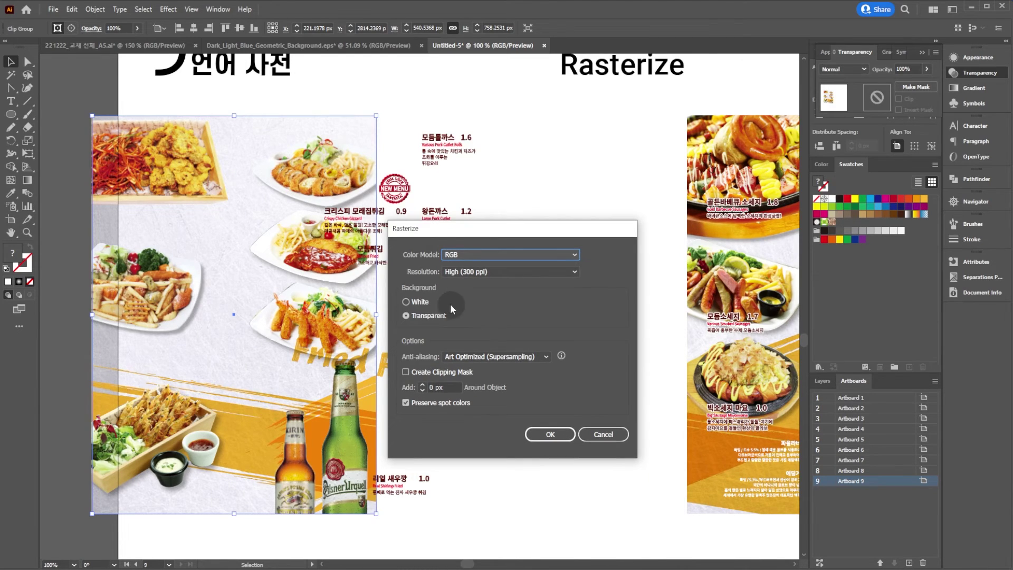
left_click(416, 300)
left_click(540, 436)
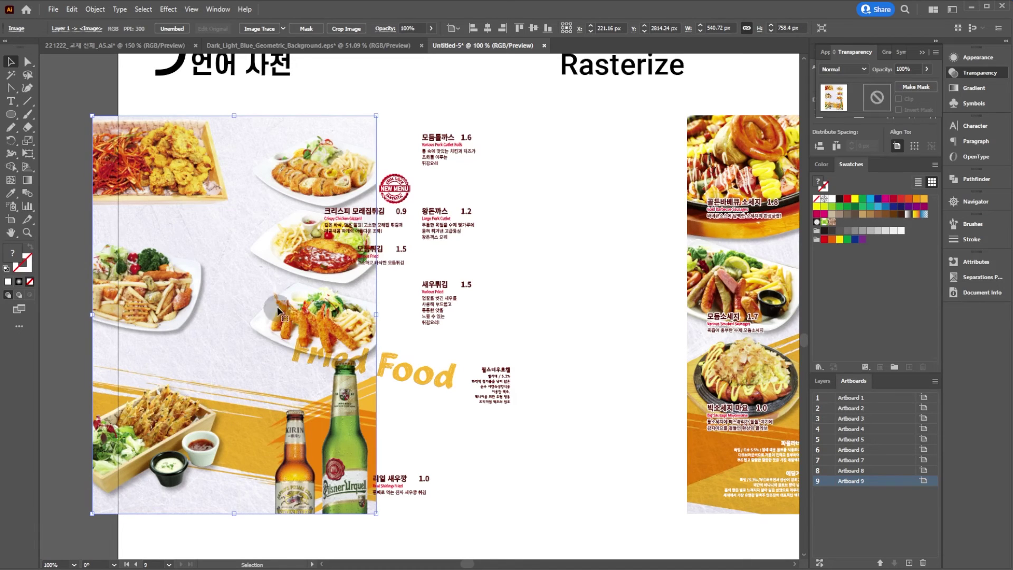
Compare the rasterized Fried Food background with the Sausage Food page in outline view, and return to preview.
key("ctrl+y")
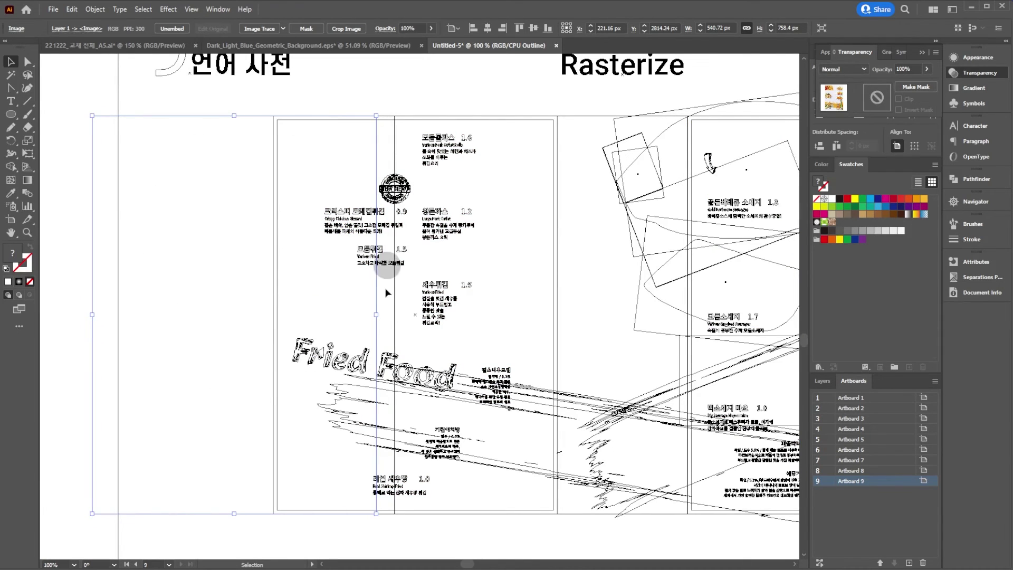
left_click_drag(506, 318, 363, 314)
left_click_drag(468, 299, 395, 305)
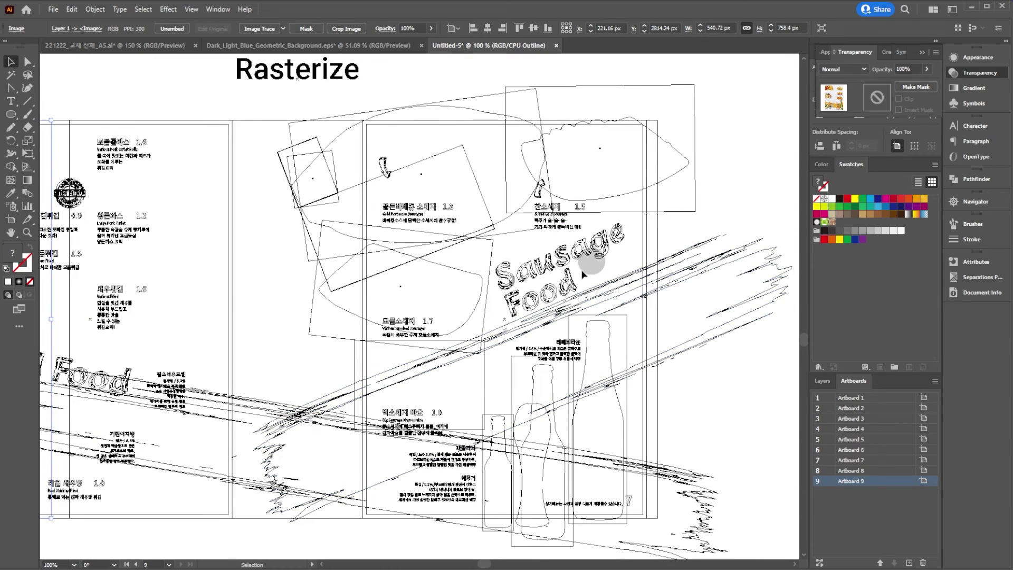
left_click_drag(174, 280, 612, 271)
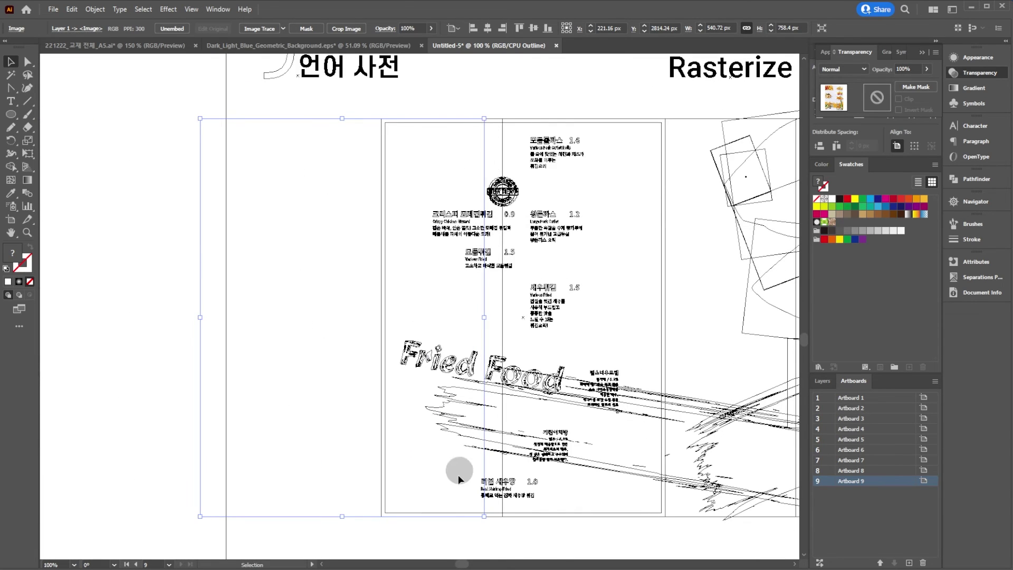
key("ctrl+y")
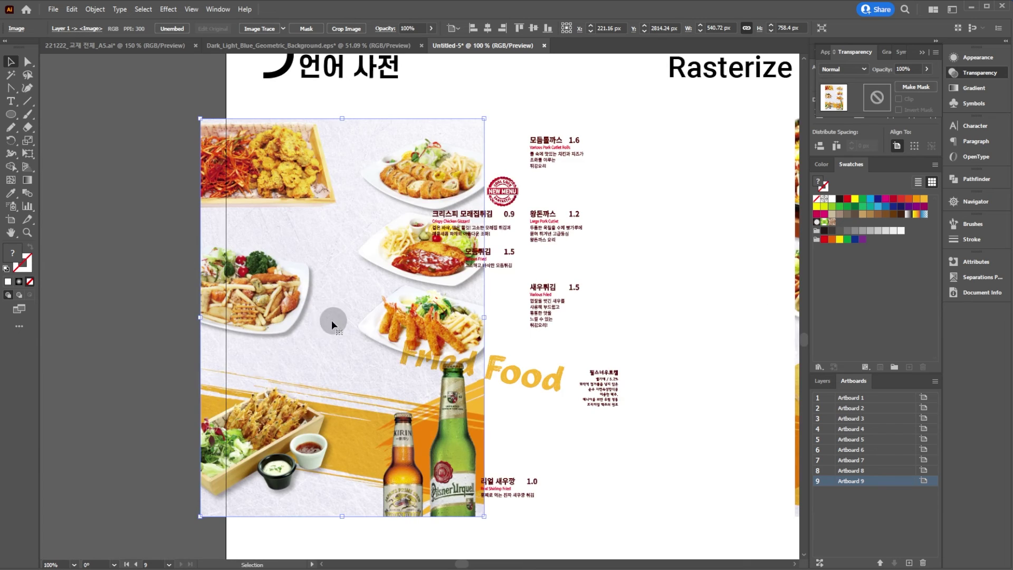
Move the rasterized Fried Food background back into place beneath its menu text and deselect it.
left_click_drag(332, 320, 511, 326)
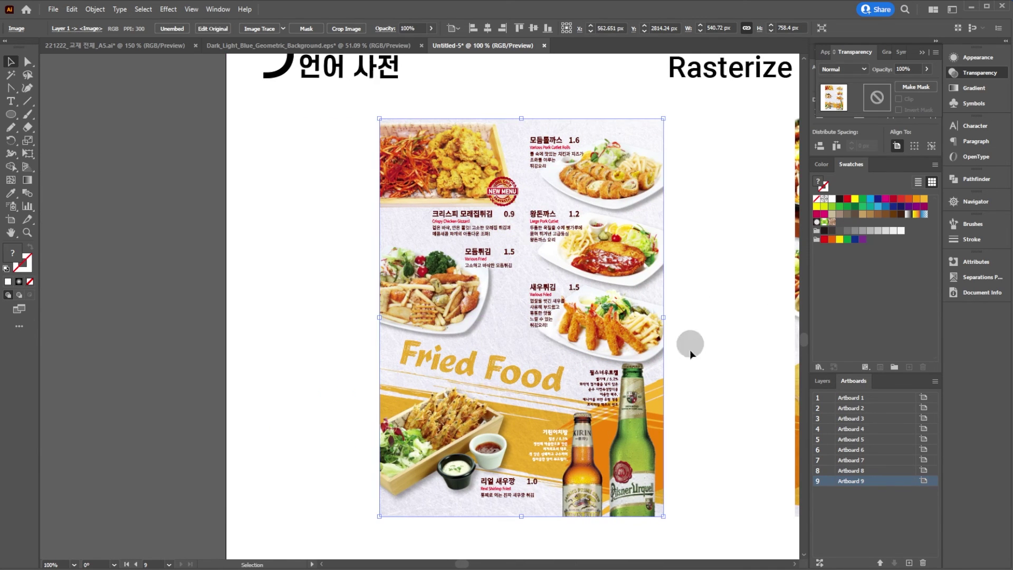
left_click(731, 364)
Move the Sausage Food page's clipped background group to the right of its text, and undo the move.
scroll(737, 322, "right", 5)
scroll(596, 339, "right", 3)
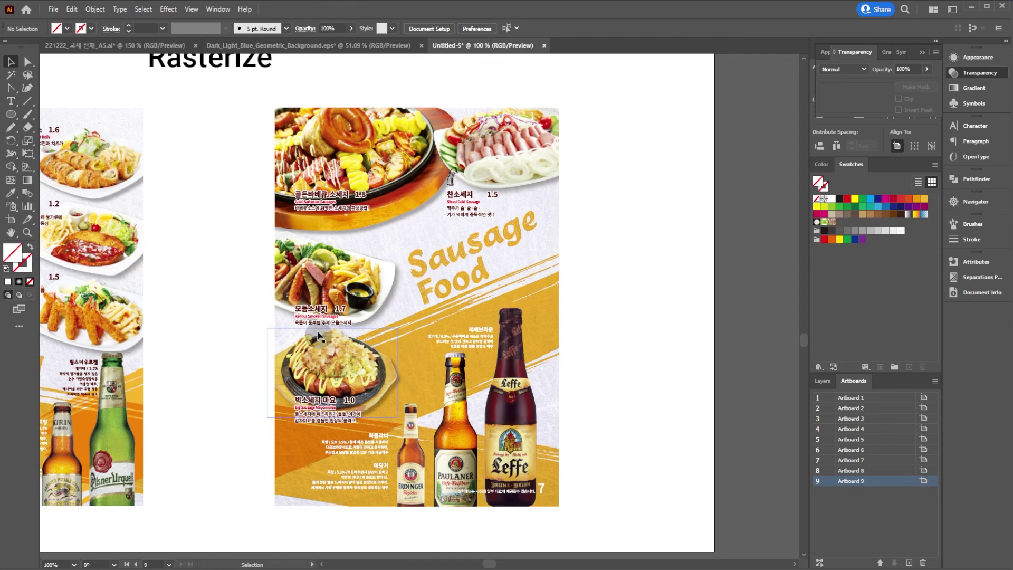
left_click_drag(364, 172, 448, 232)
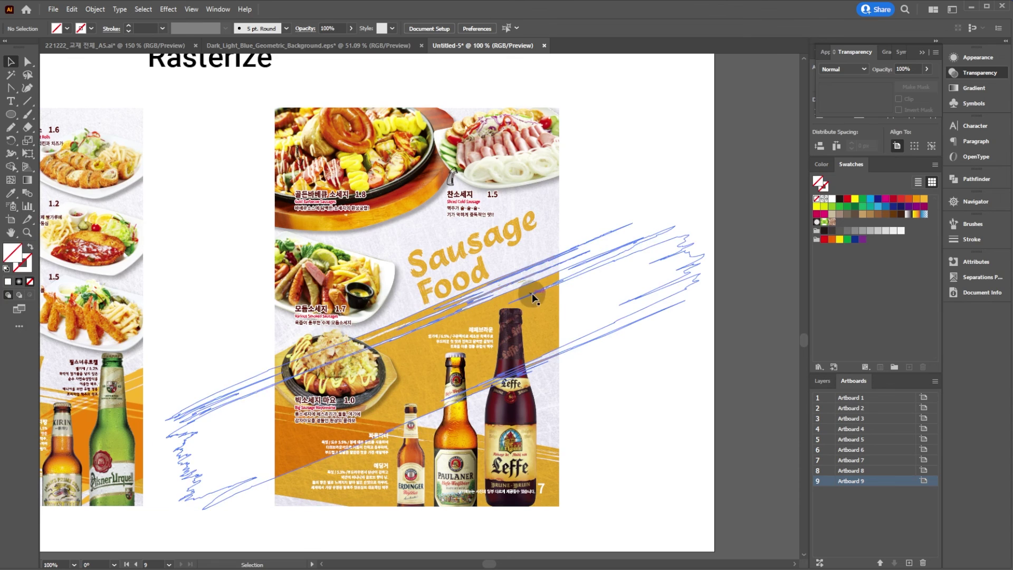
right_click(480, 317)
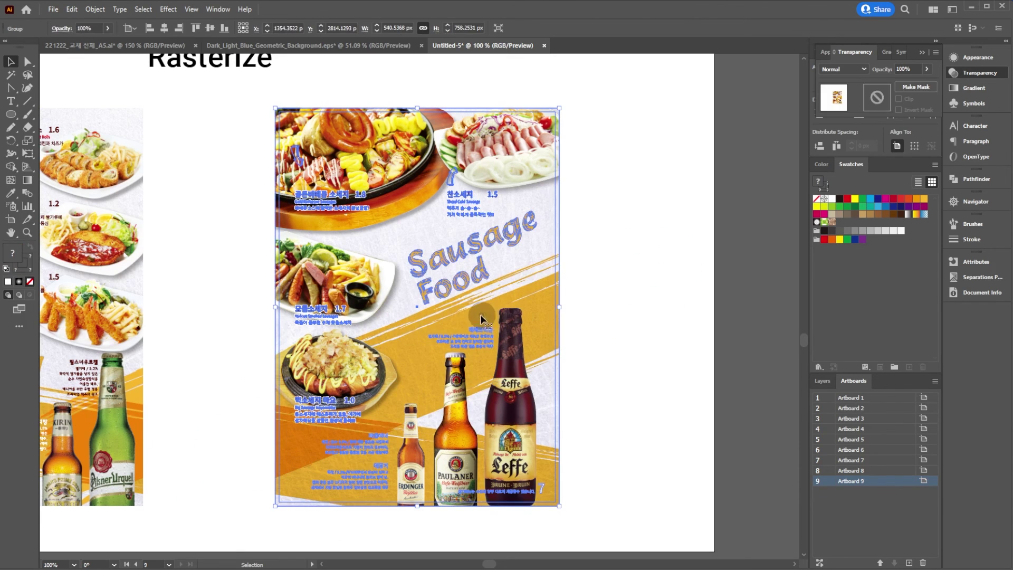
left_click(512, 410)
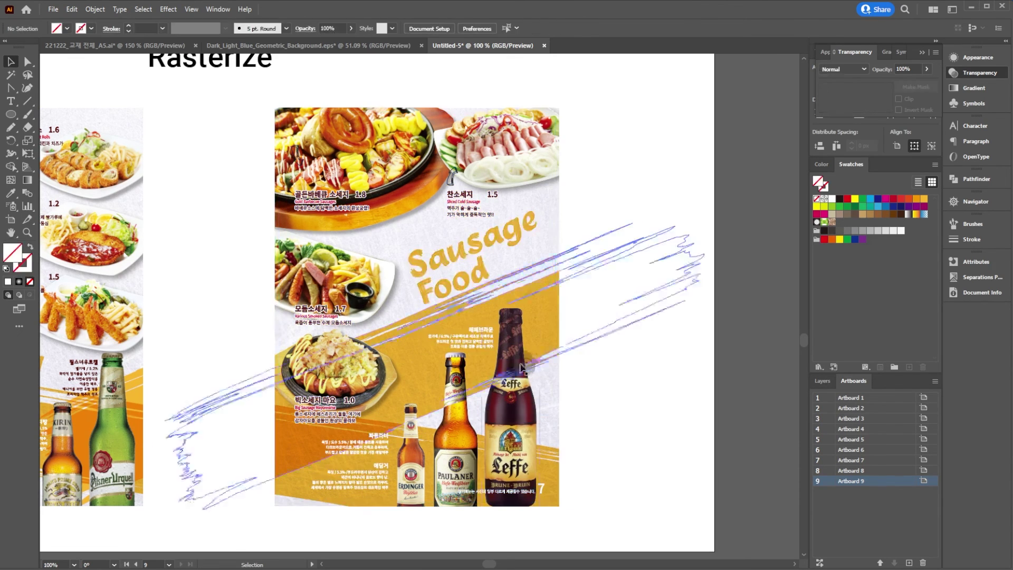
scroll(486, 298, "right", 2)
left_click_drag(498, 332, 631, 330)
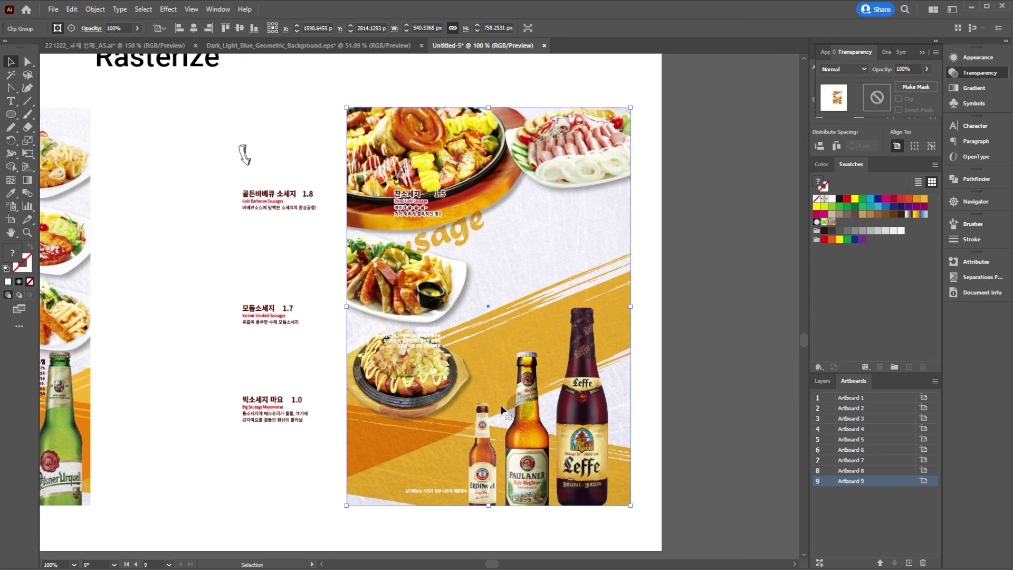
key("ctrl+z")
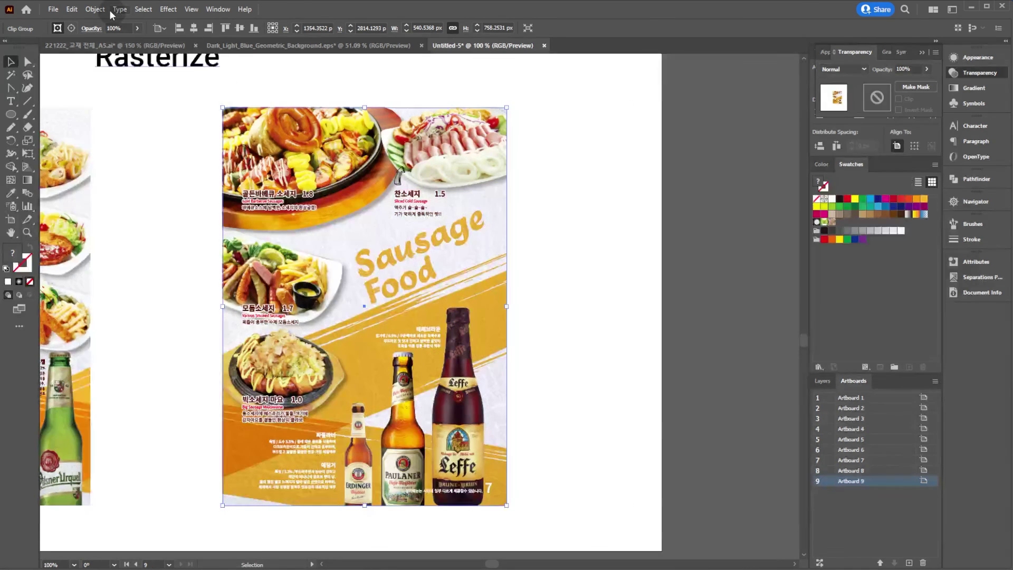
Rasterize the Sausage Food background group in RGB at High (300 ppi) with a white background, and view the whole artboard.
left_click(95, 9)
left_click(113, 174)
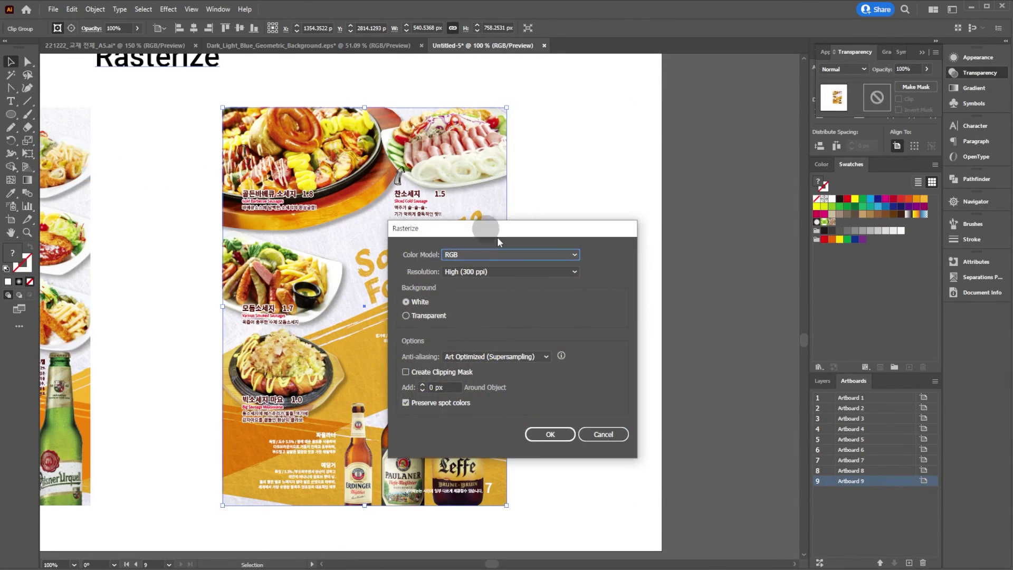
left_click(550, 433)
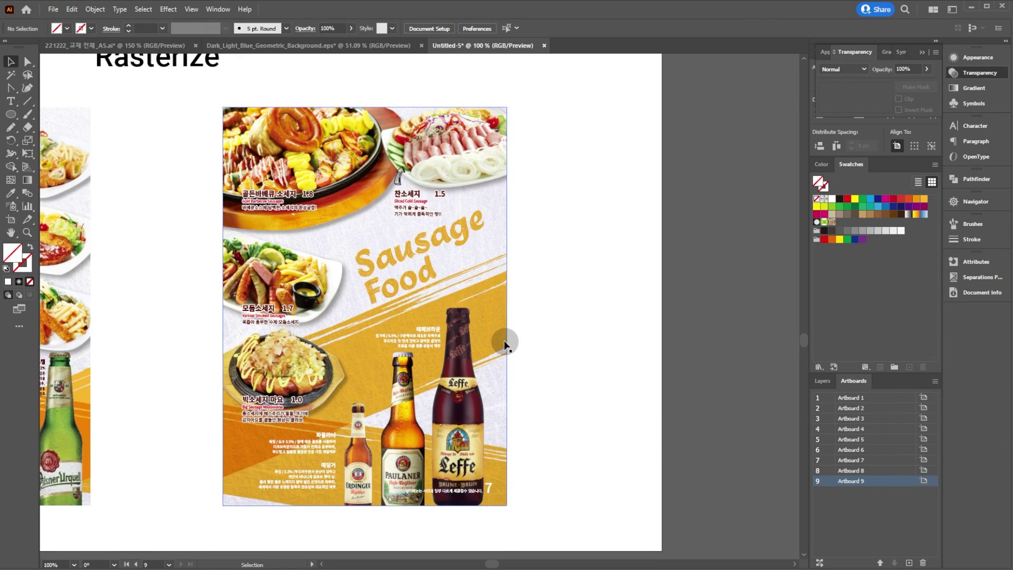
key("ctrl+0")
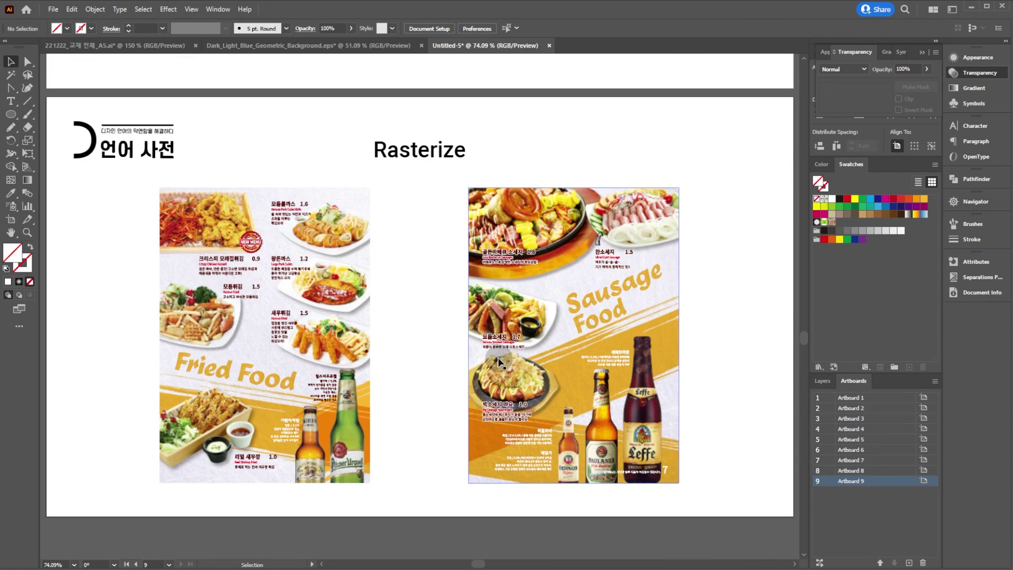